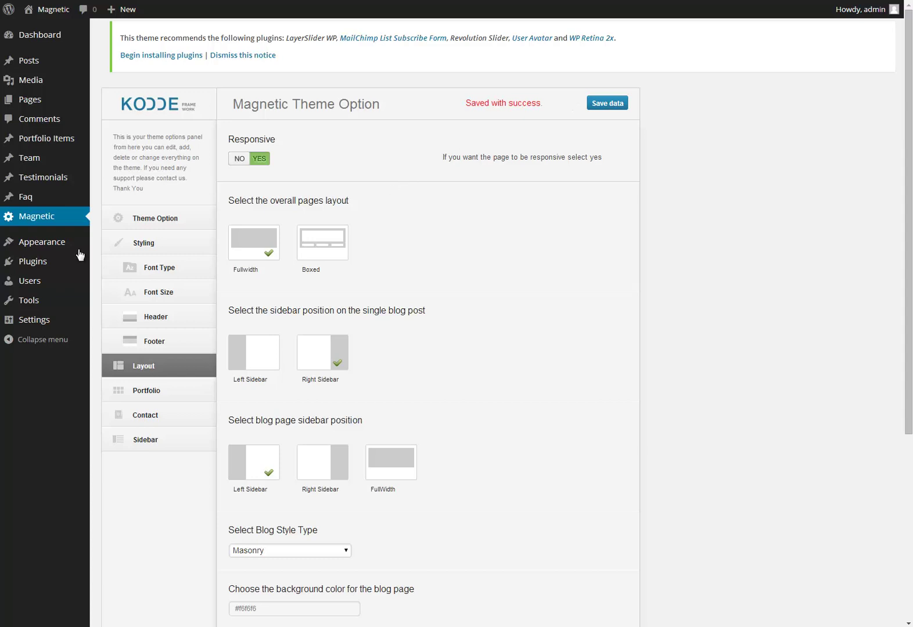
# - Open the Widgets management page and expand the Footer - column1, column2, column3 and column4 areas
pyautogui.moveTo(32, 251)
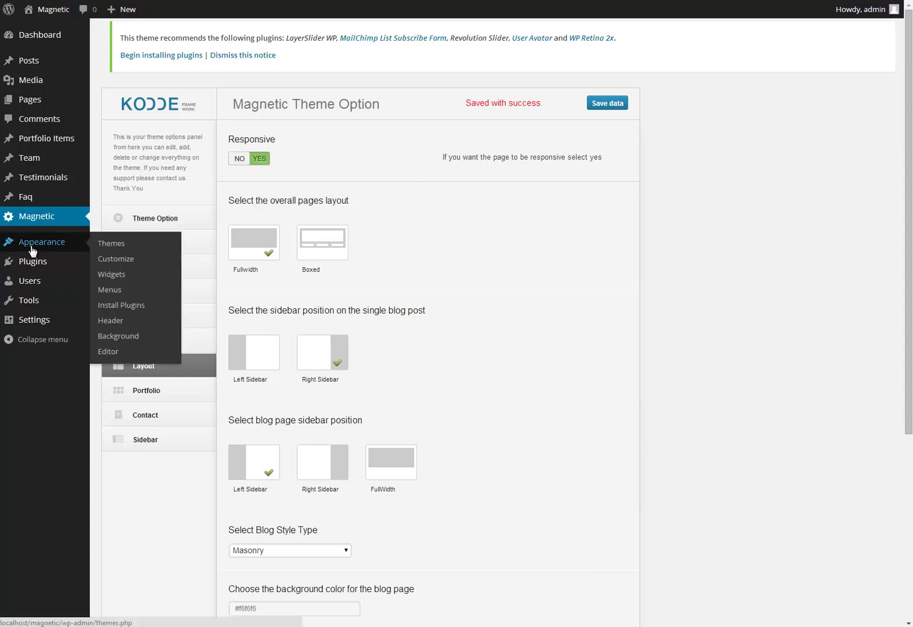
pyautogui.click(124, 274)
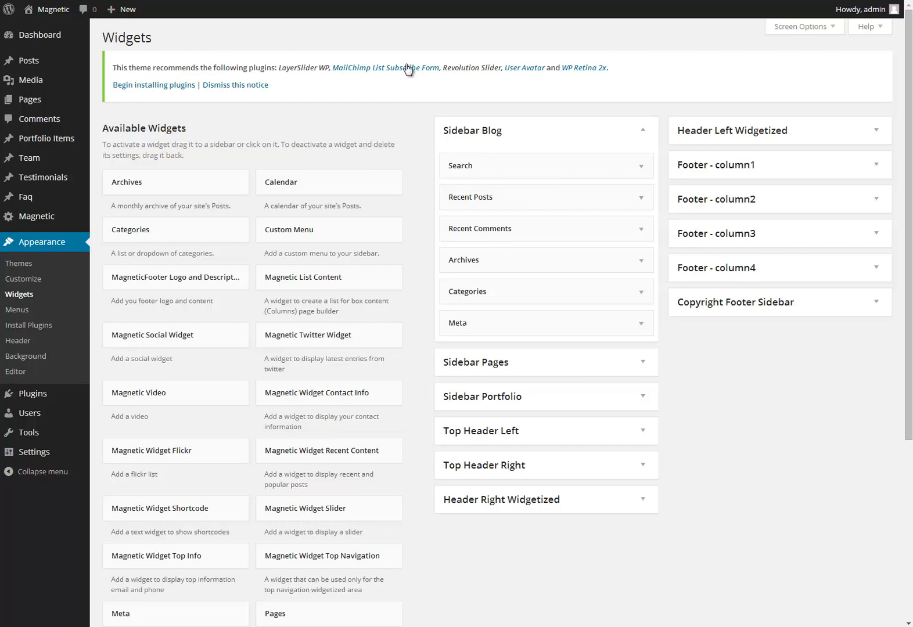
pyautogui.click(764, 165)
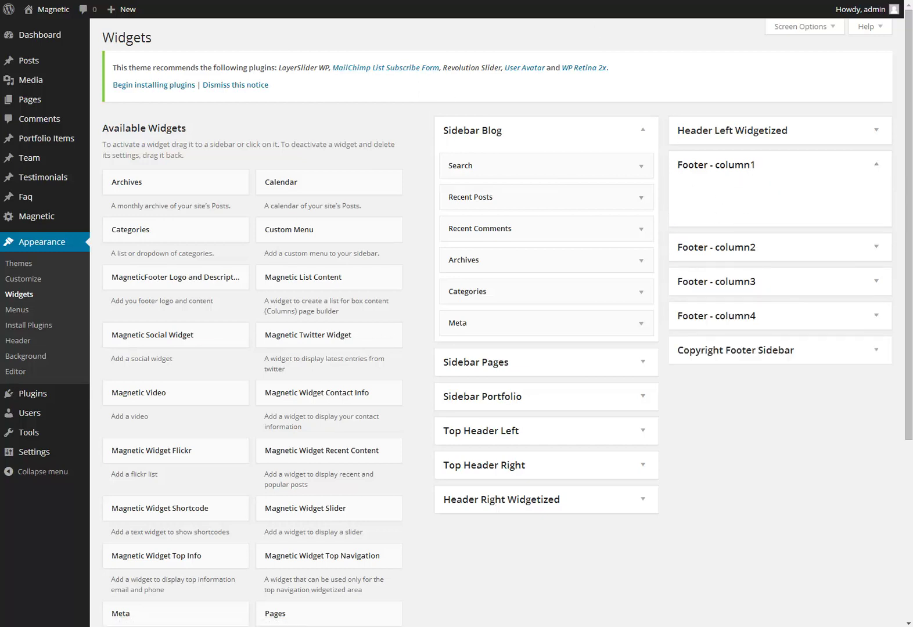
pyautogui.click(729, 259)
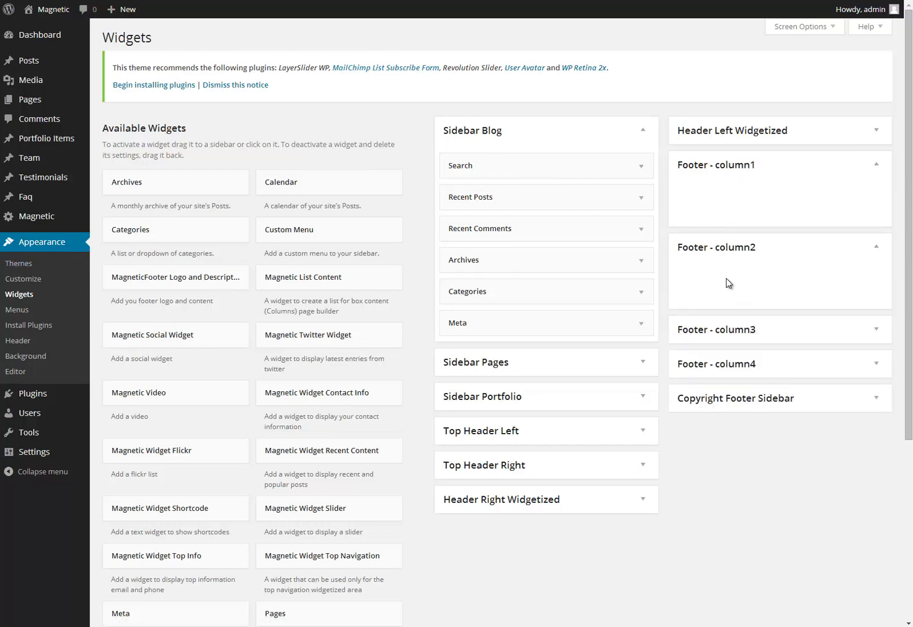
pyautogui.click(727, 329)
pyautogui.click(738, 411)
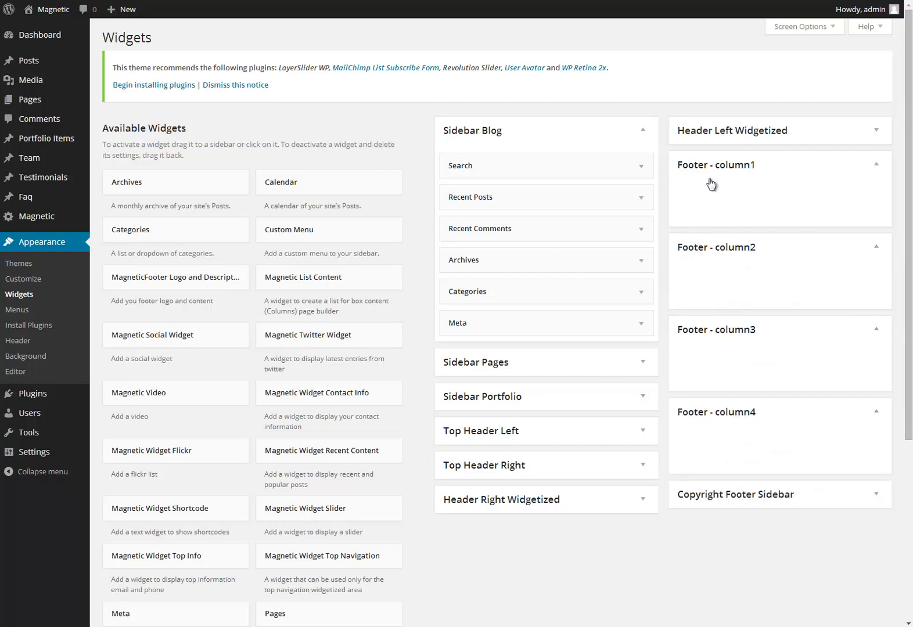
# - Add the MagneticFooter Logo and Description widget to the Footer - column1 area
pyautogui.scroll(-2, 321, 323)
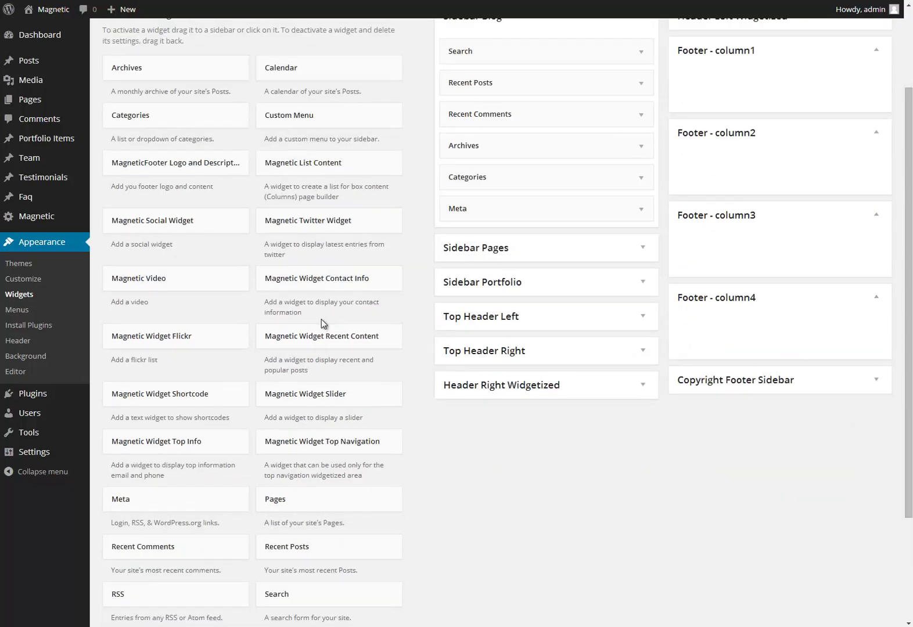
pyautogui.scroll(-2, 321, 321)
pyautogui.scroll(4, 319, 319)
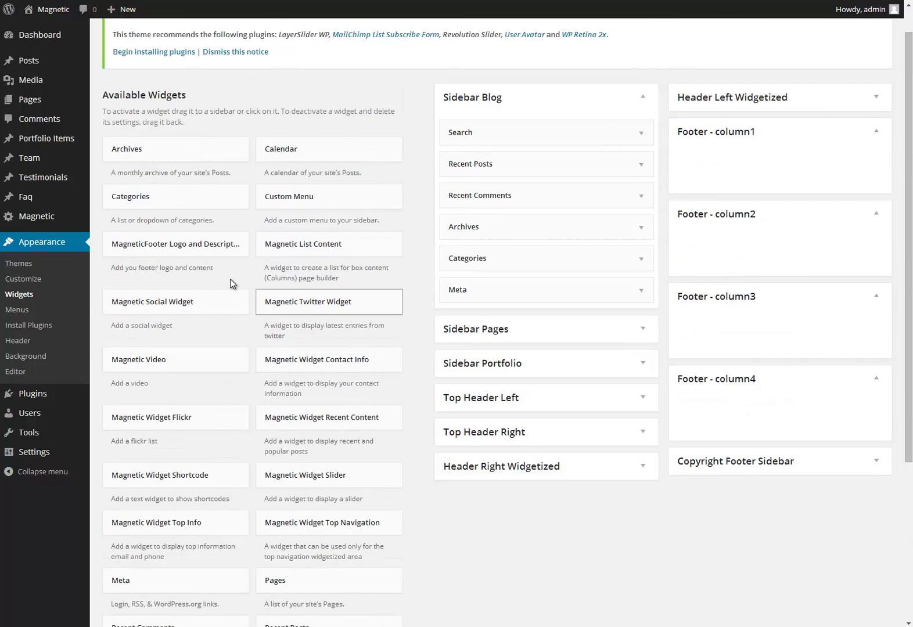
pyautogui.moveTo(207, 271); pyautogui.dragTo(748, 180)
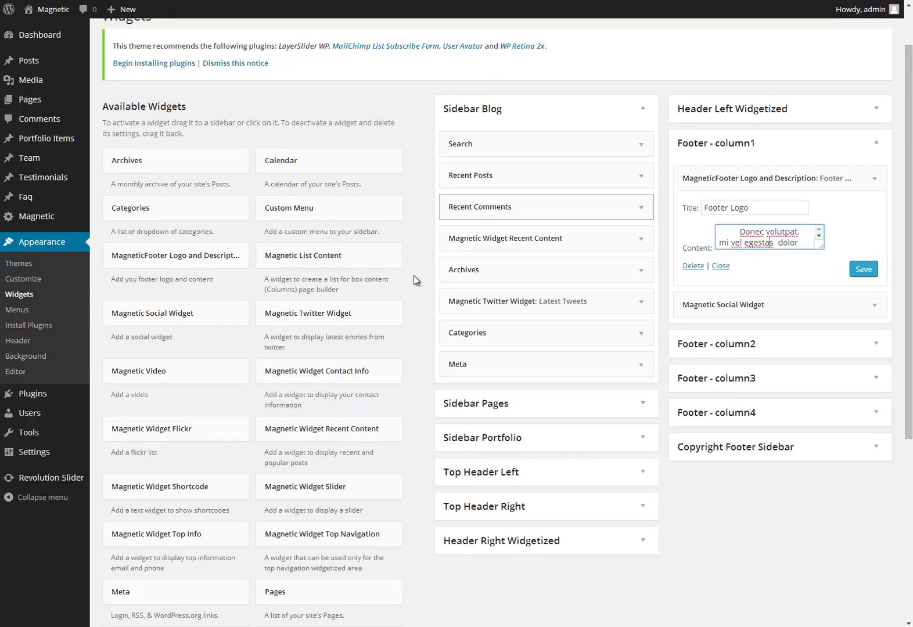
# - Copy the content of the reference site's footer logo widget into the new Footer - column1 widget and save it
pyautogui.hotkey('ctrl', 'a')
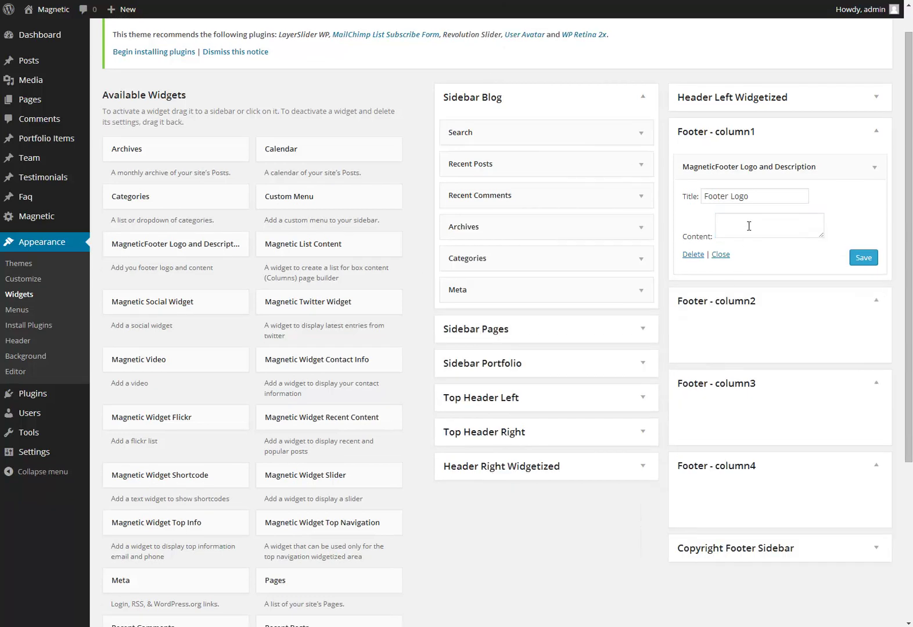
pyautogui.click(750, 227)
pyautogui.hotkey('ctrl', 'v')
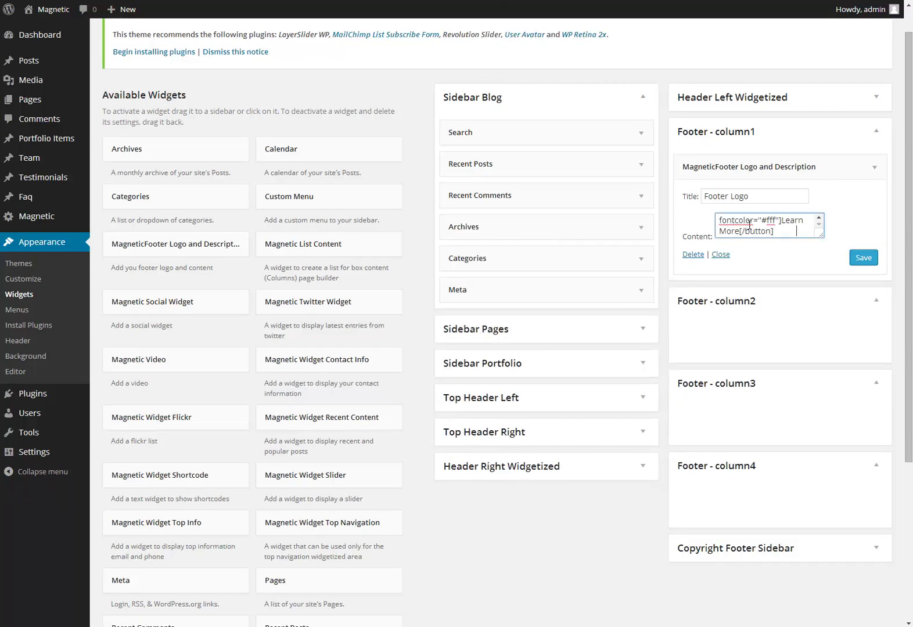
pyautogui.click(861, 259)
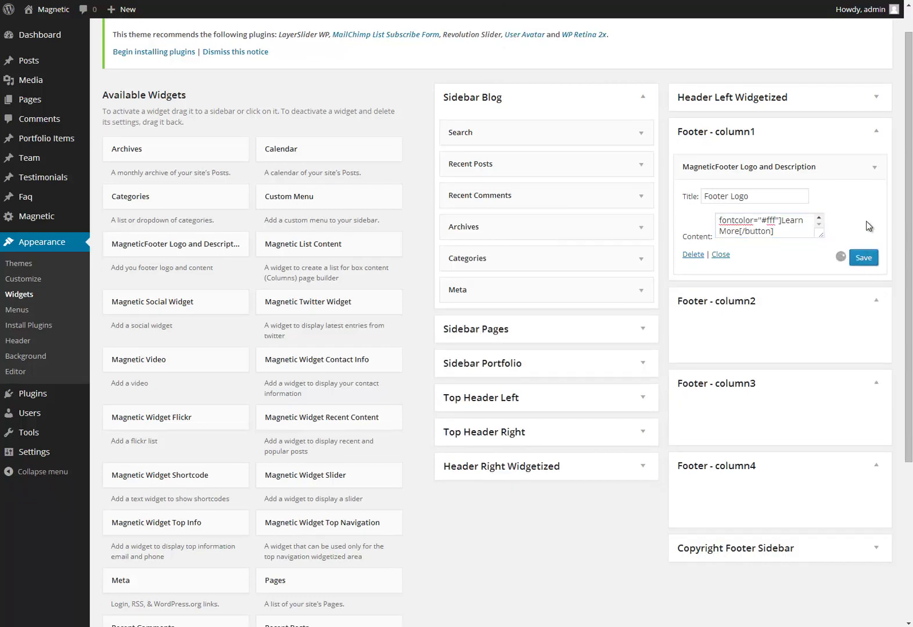
# - Add the Recent Posts widget to Footer - column2 and title it "Recent Posts"
pyautogui.scroll(1, 796, 227)
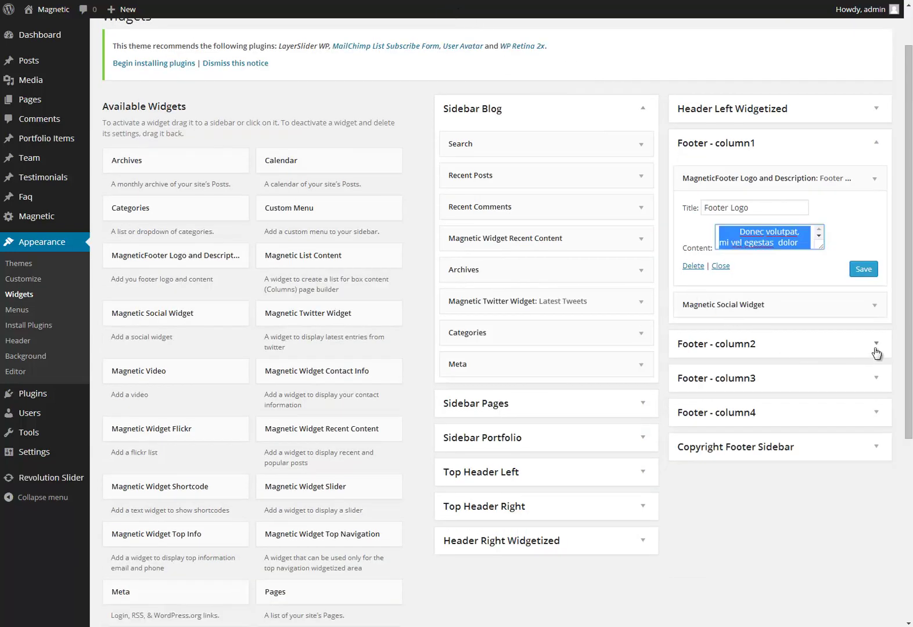
pyautogui.click(867, 341)
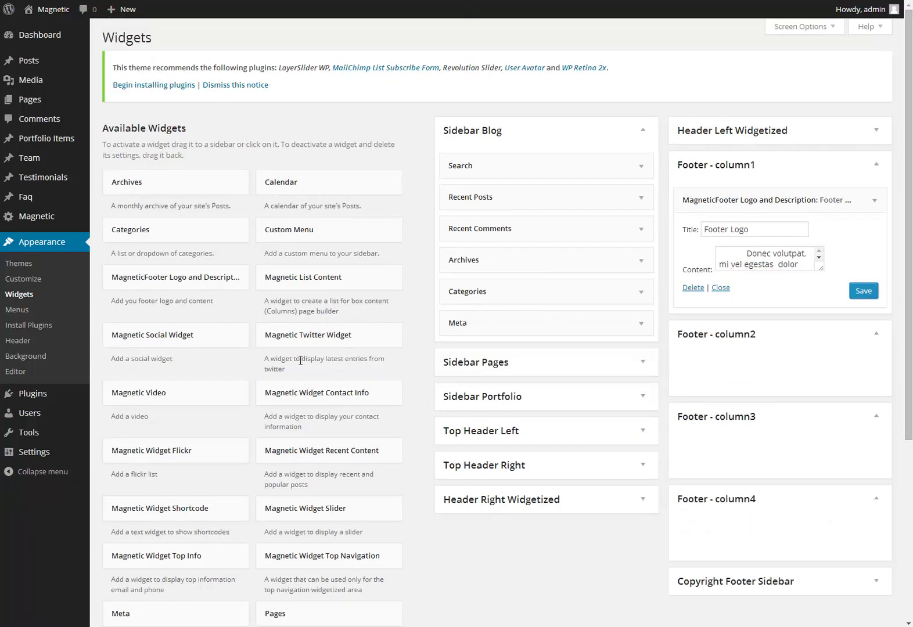
pyautogui.scroll(-3, 300, 361)
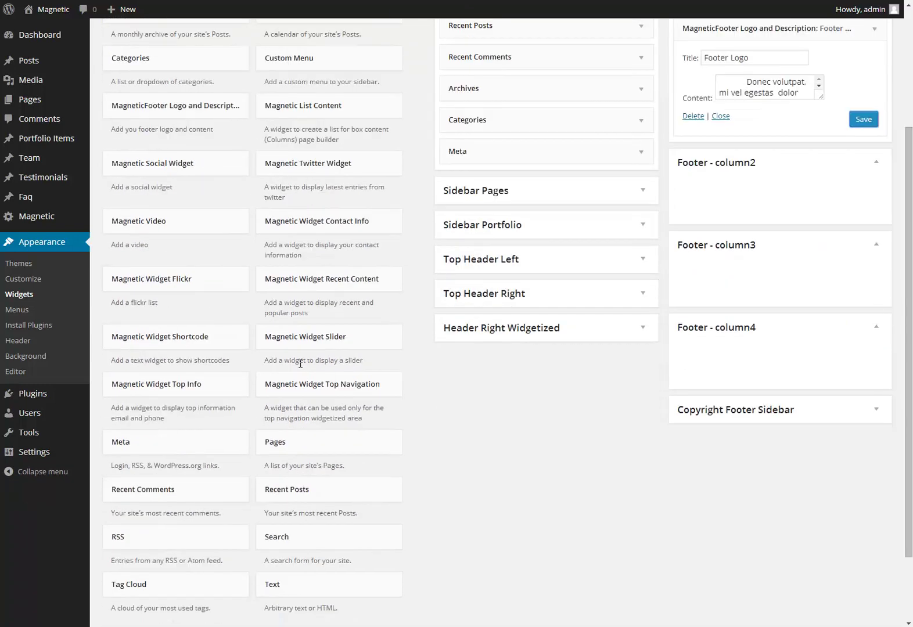
pyautogui.scroll(-3, 203, 354)
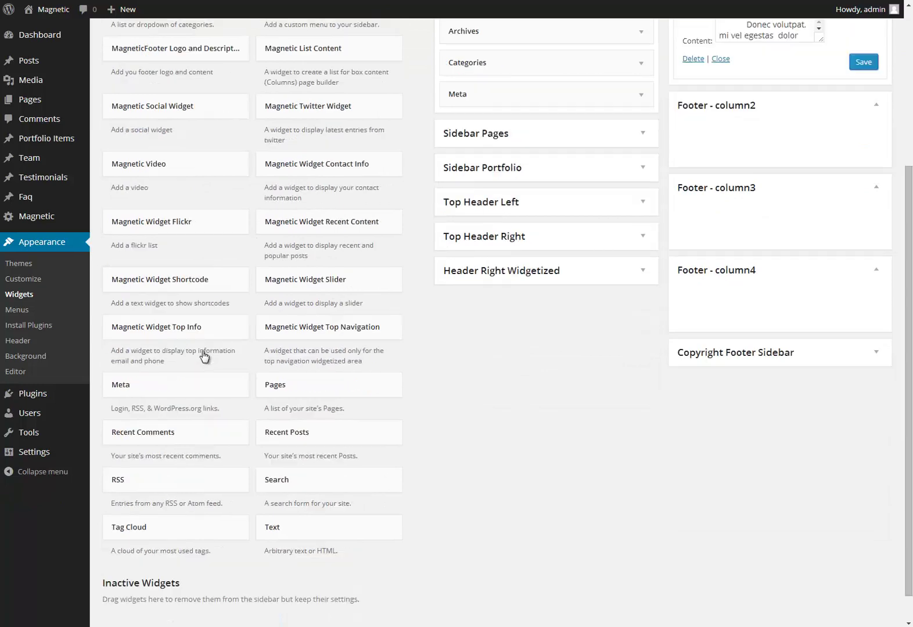
pyautogui.moveTo(314, 408); pyautogui.dragTo(771, 107)
pyautogui.click(765, 151)
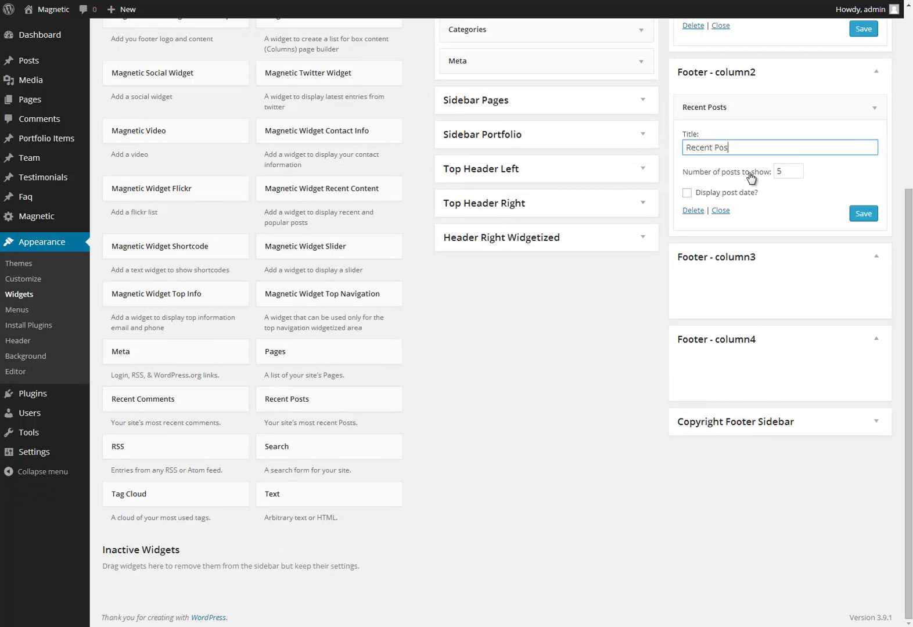
# - Set the Footer - column2 Recent Posts widget to show 3 posts with the post date displayed, and save it
pyautogui.click(784, 178)
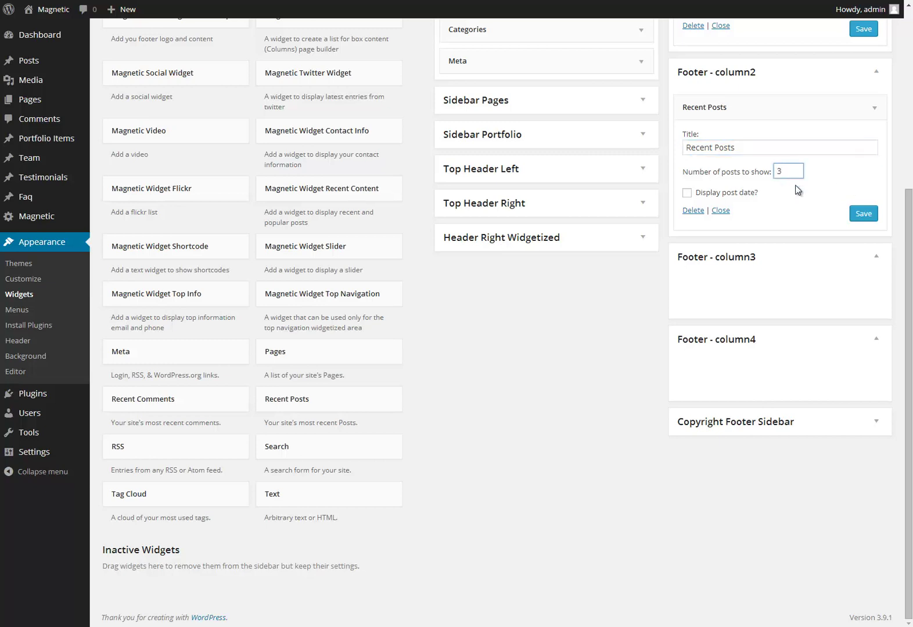
pyautogui.write('3')
pyautogui.click(870, 217)
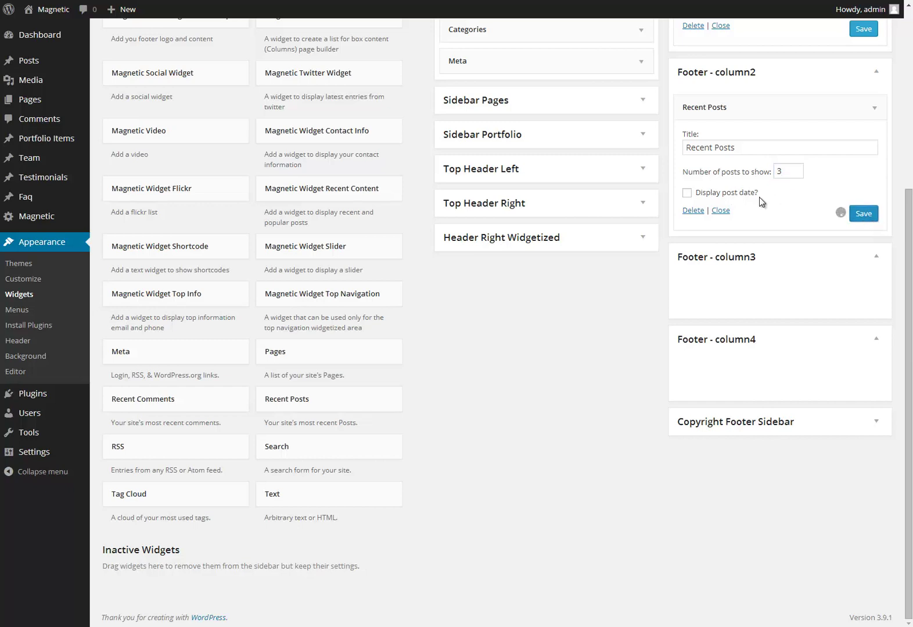
pyautogui.click(745, 195)
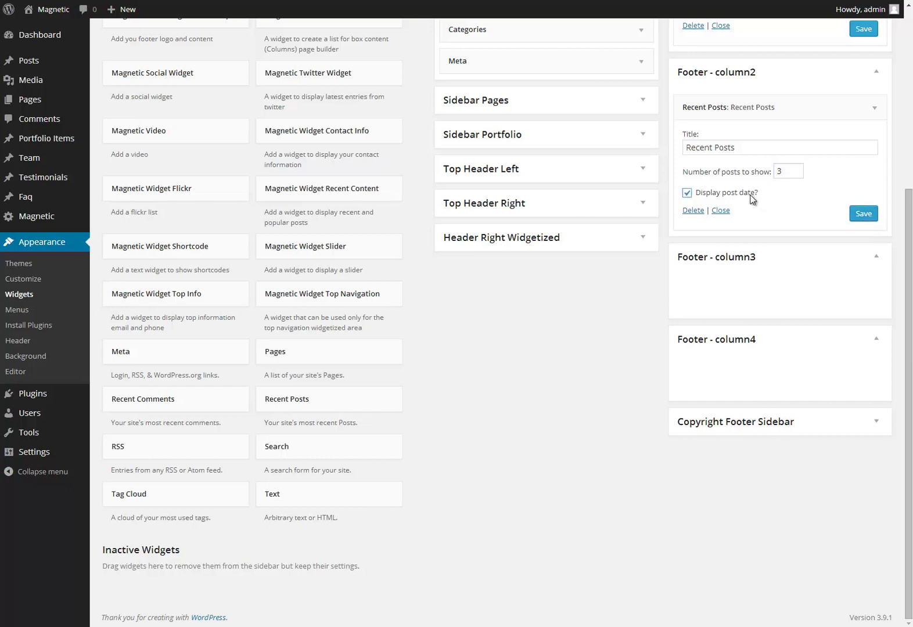
pyautogui.click(861, 215)
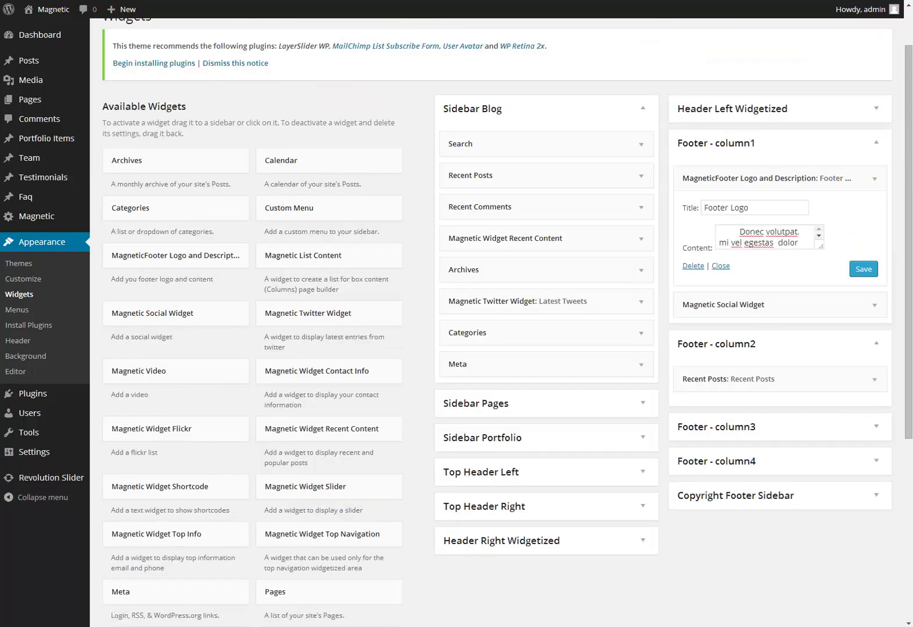
# - Add the Tag Cloud widget to Footer - column3, title it "Tags Cloud", and save it
pyautogui.click(834, 430)
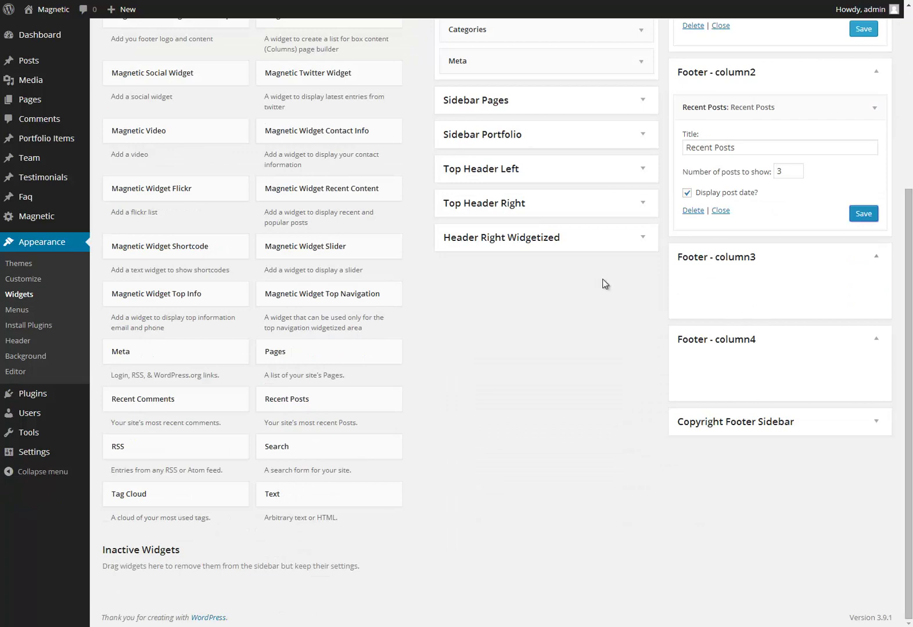
pyautogui.scroll(2, 395, 293)
pyautogui.scroll(-1, 363, 296)
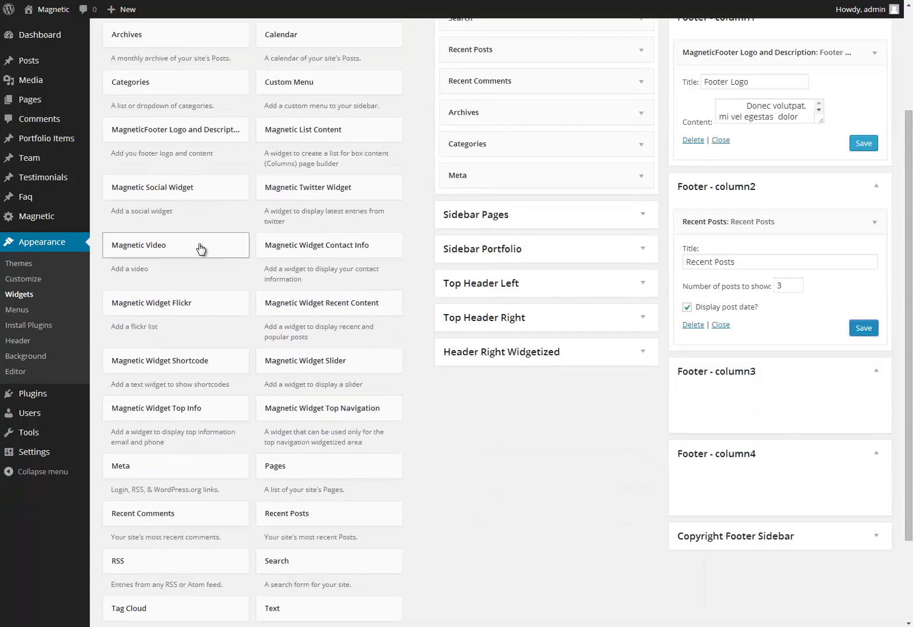
pyautogui.scroll(1, 199, 248)
pyautogui.scroll(-3, 195, 247)
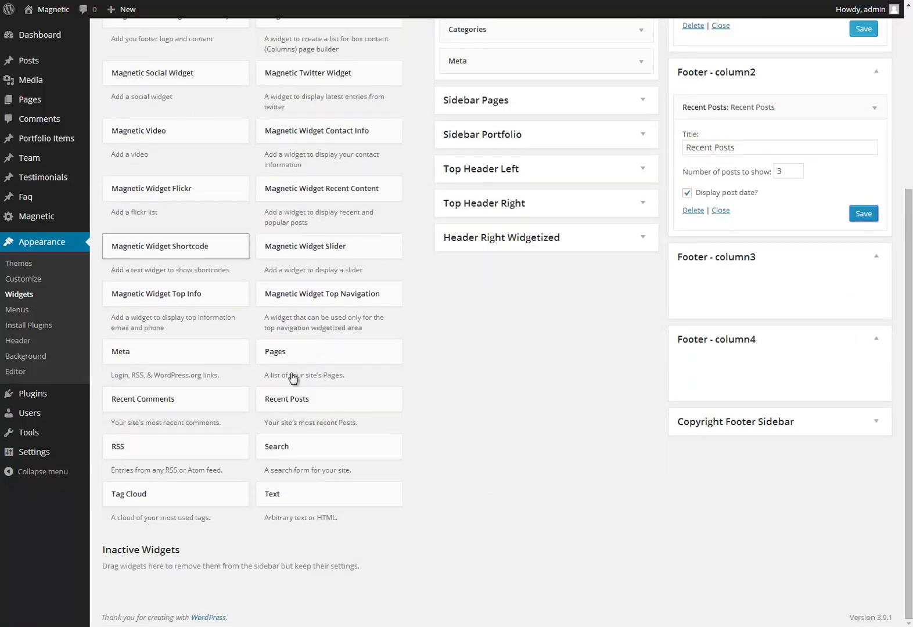
pyautogui.moveTo(184, 497); pyautogui.dragTo(729, 297)
pyautogui.click(730, 335)
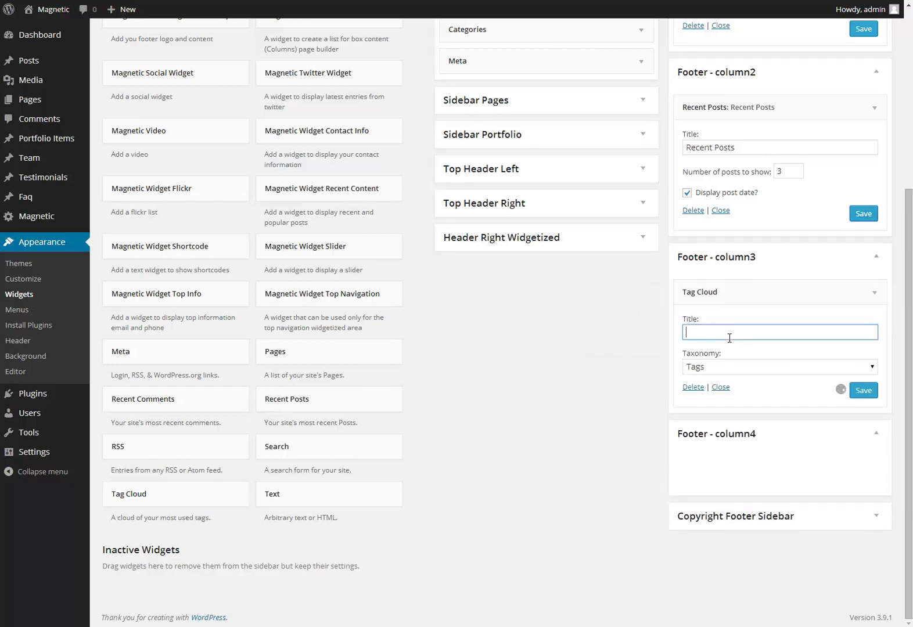
pyautogui.write('Tags Cloud')
pyautogui.click(863, 390)
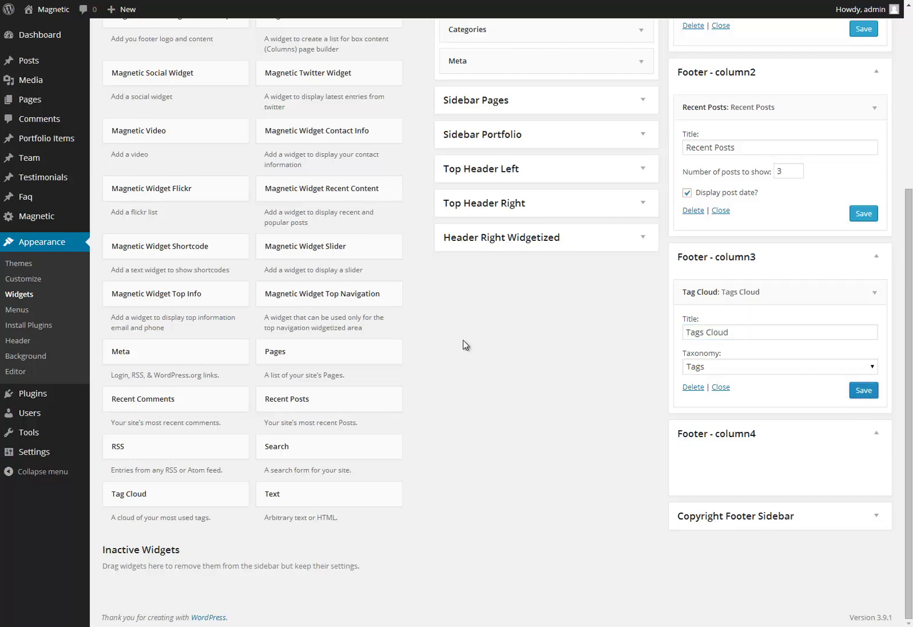
# - Add the Magnetic Widget Flickr to the Footer - column4 area
pyautogui.scroll(1, 368, 356)
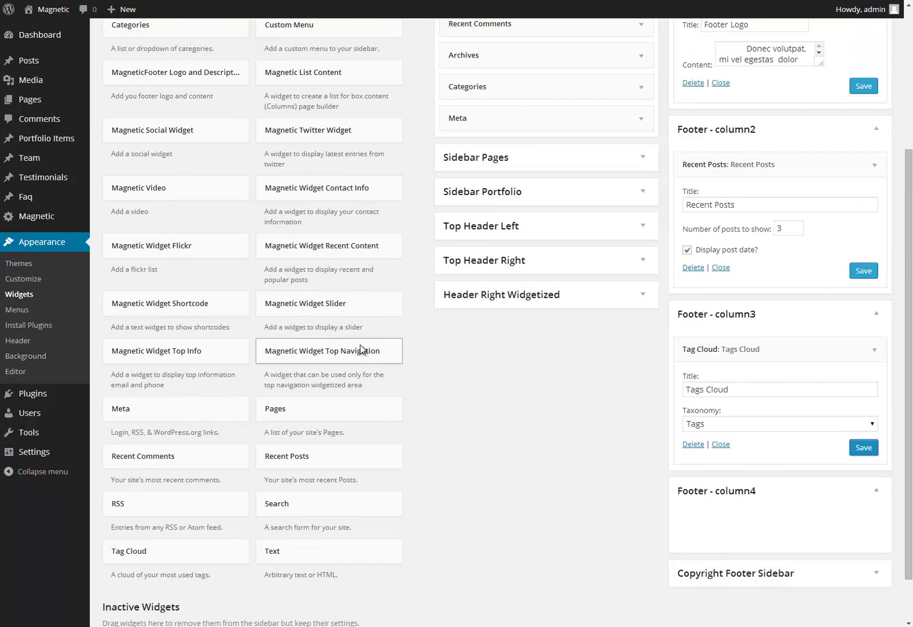
pyautogui.scroll(1, 362, 349)
pyautogui.moveTo(193, 313); pyautogui.dragTo(748, 578)
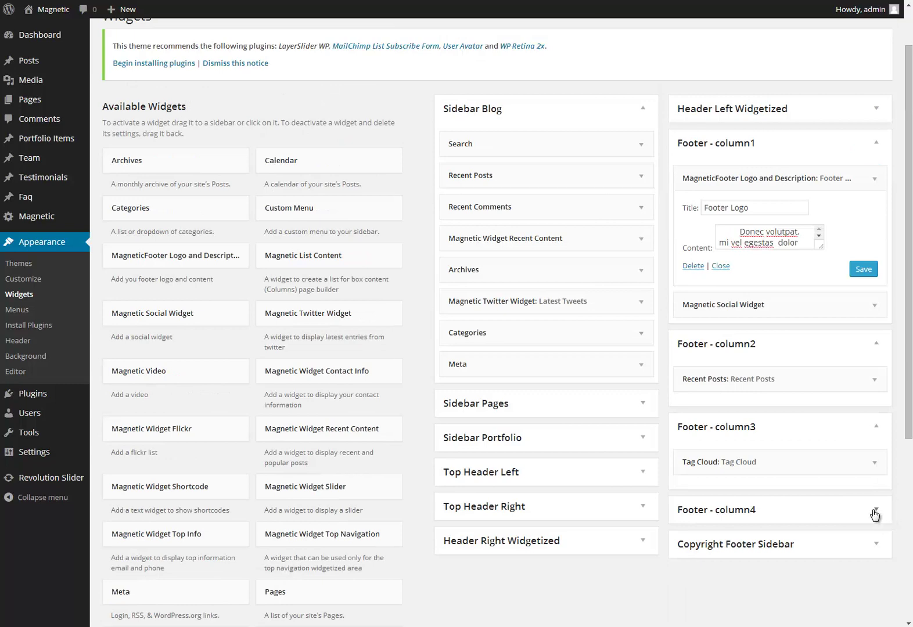
# - Copy the Flickr user ID from the Footer - column4 Flickr widget on the reference site's Widgets page
pyautogui.click(875, 514)
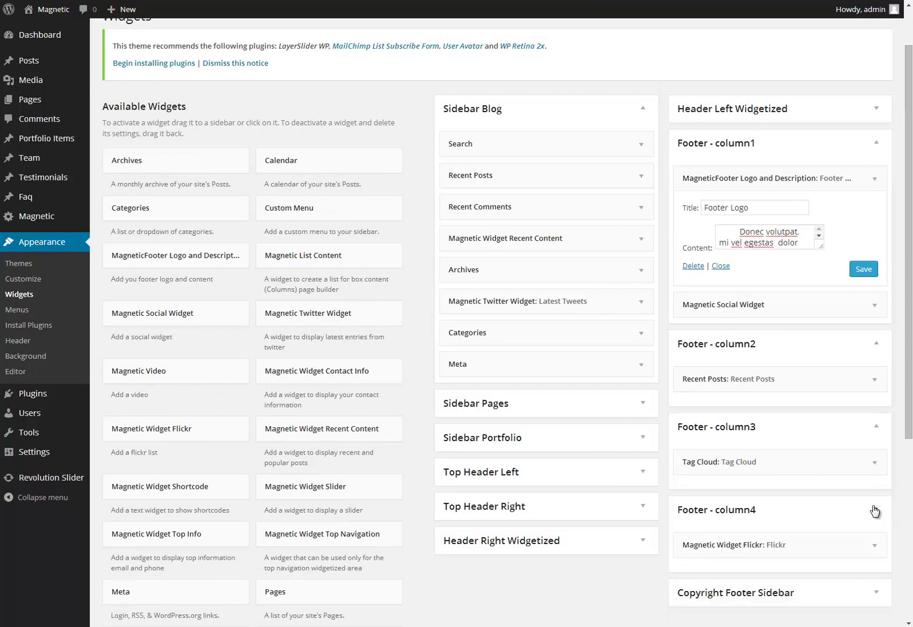
pyautogui.click(808, 547)
pyautogui.scroll(-2, 813, 557)
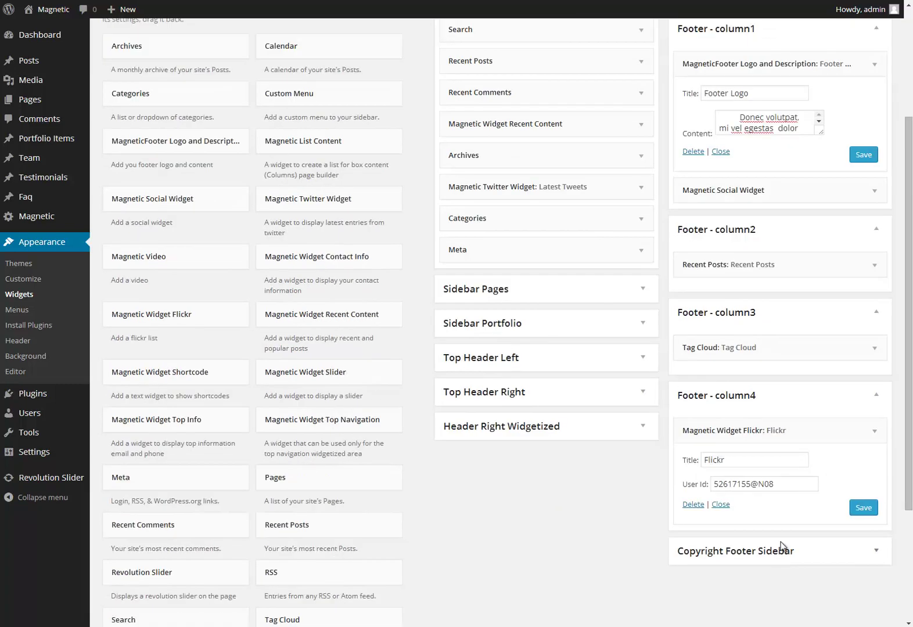
pyautogui.click(791, 484)
pyautogui.hotkey('ctrl', 'shift', 'Left')
pyautogui.hotkey('ctrl', 'shift', 'Left')
pyautogui.hotkey('ctrl', 'c')
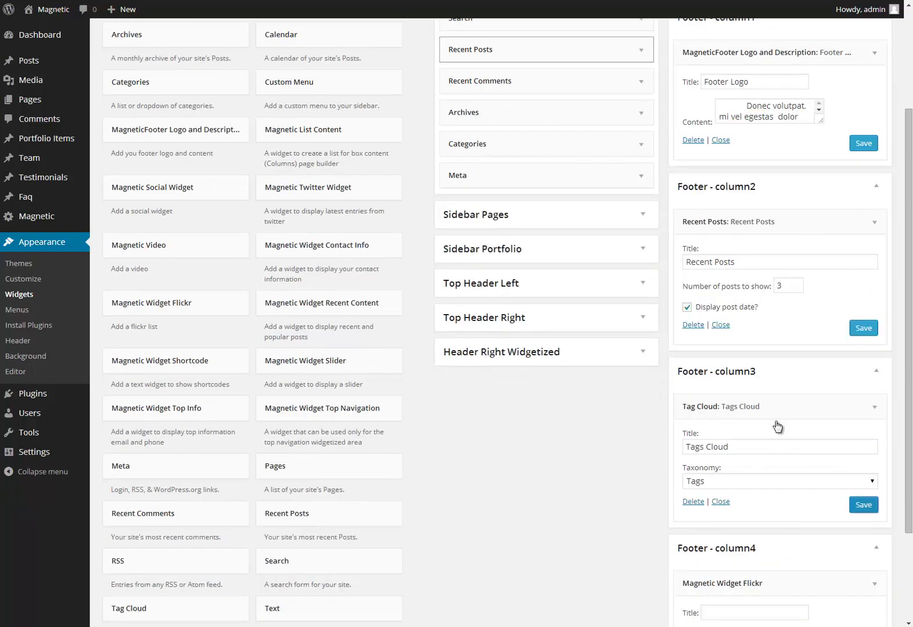
# - Paste the user ID into the new Footer - column4 Flickr widget, title it "Flickr", and save it
pyautogui.scroll(-2, 774, 426)
pyautogui.click(771, 511)
pyautogui.hotkey('ctrl', 'v')
pyautogui.click(734, 488)
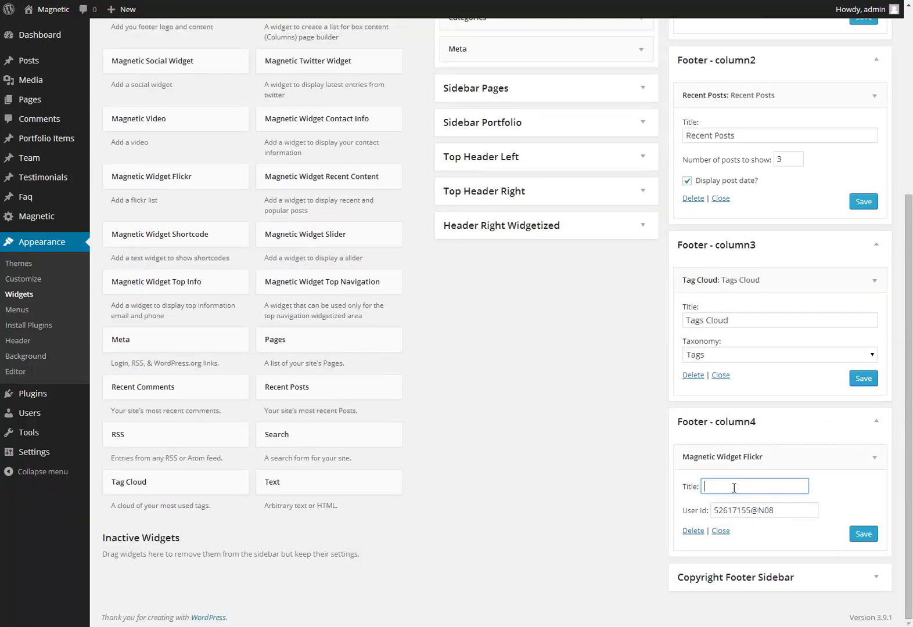
pyautogui.click(862, 534)
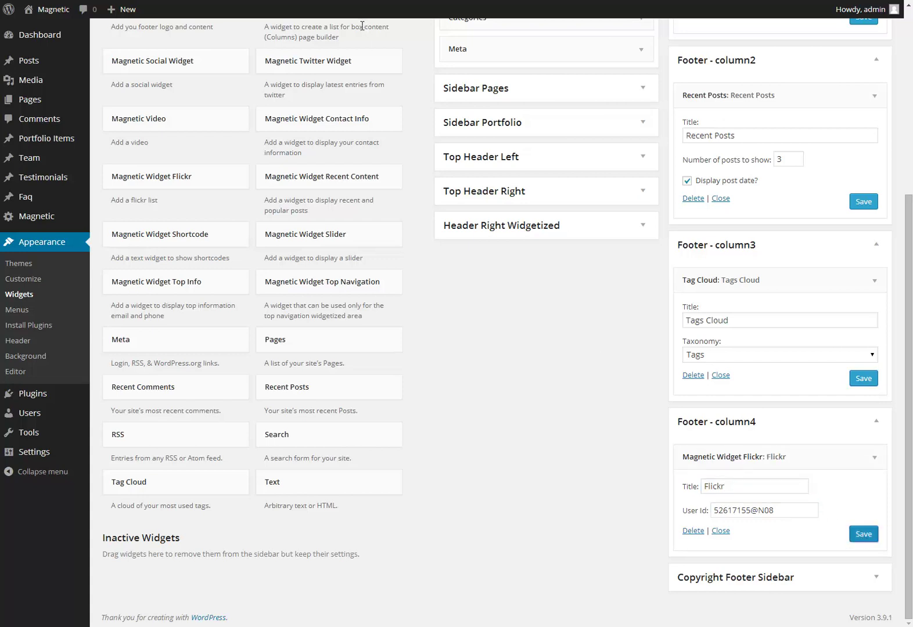
# - Visit the live Magnetic site and examine the widgets in its four footer columns
pyautogui.click(47, 10)
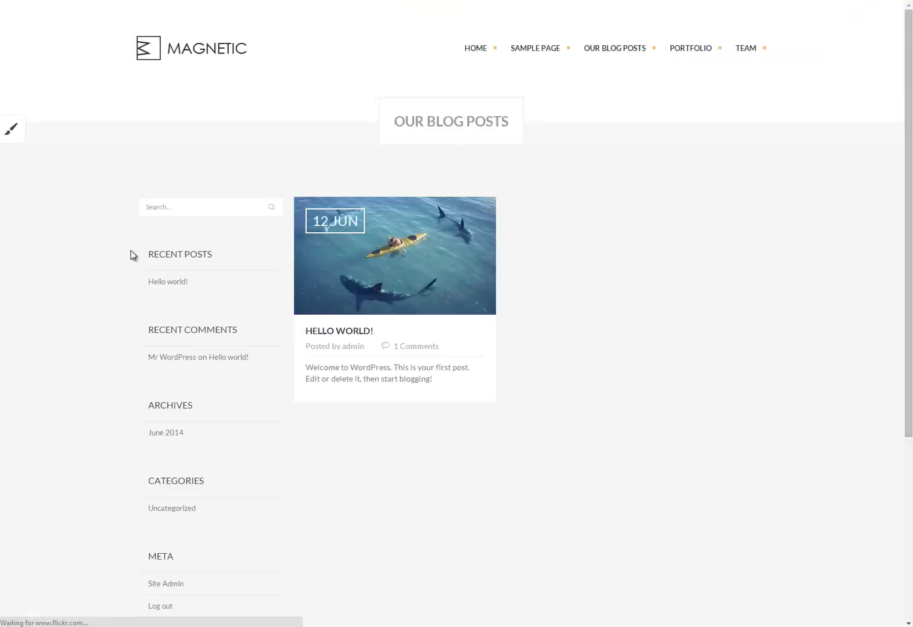
pyautogui.scroll(-5, 82, 256)
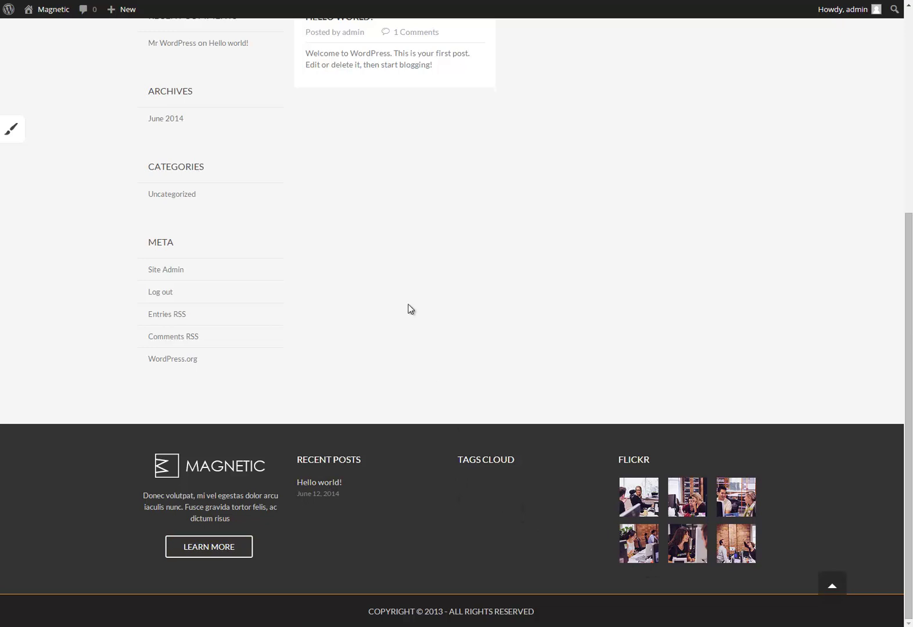
pyautogui.scroll(5, 409, 309)
# - Open the "Hello world!" post from the live blog page, look over it, and open it for editing
pyautogui.rightClick(337, 336)
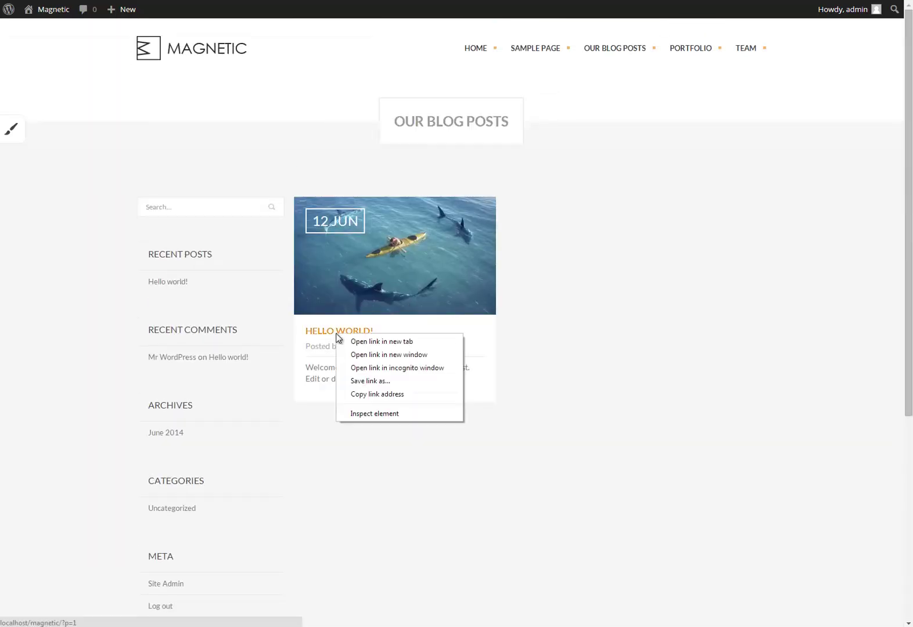
pyautogui.click(379, 320)
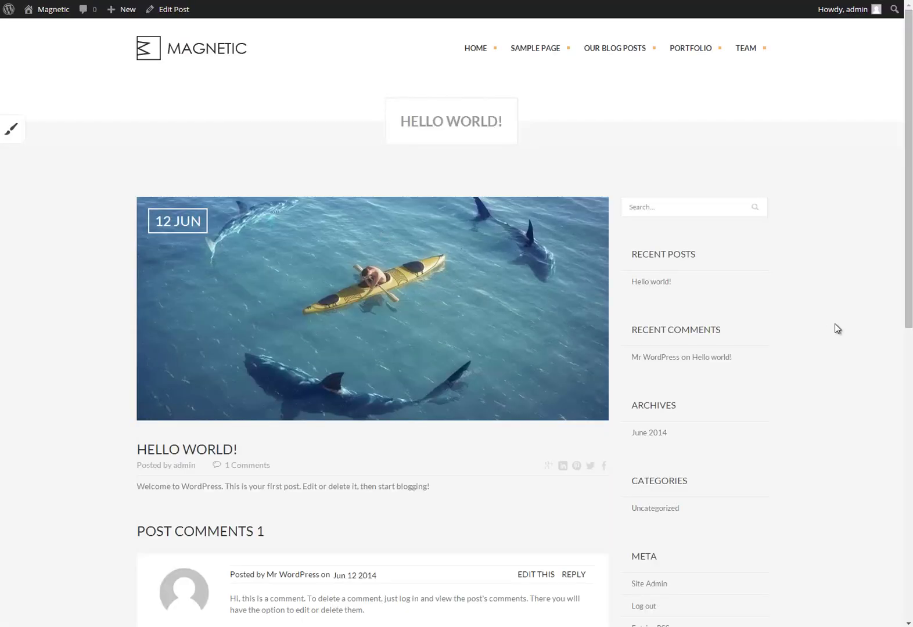
pyautogui.scroll(-2, 782, 257)
pyautogui.scroll(2, 221, 29)
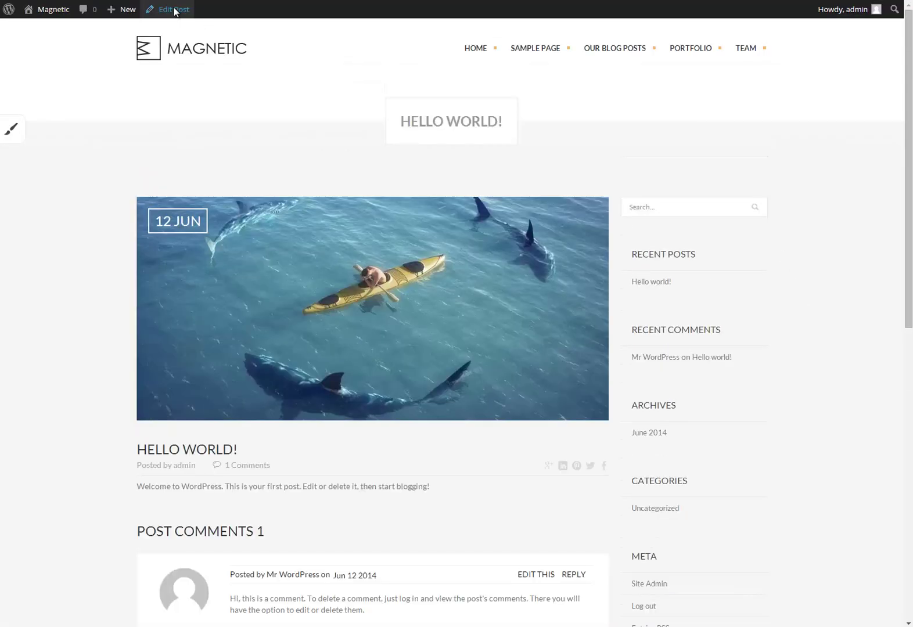
pyautogui.click(169, 9)
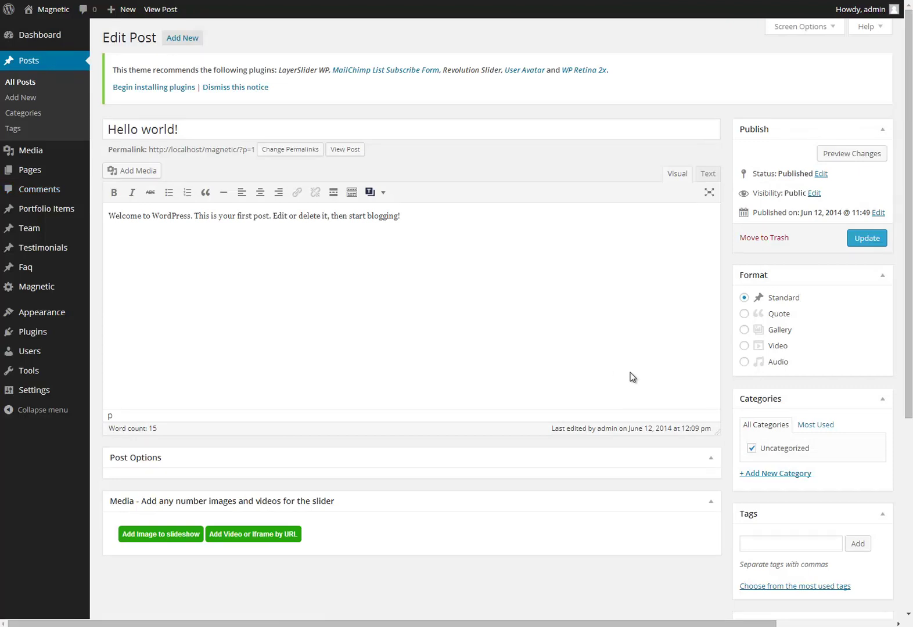
# - Add the tags "php", "web", "wordpress" and "video" to the "Hello world!" post
pyautogui.scroll(-2, 632, 378)
pyautogui.click(778, 435)
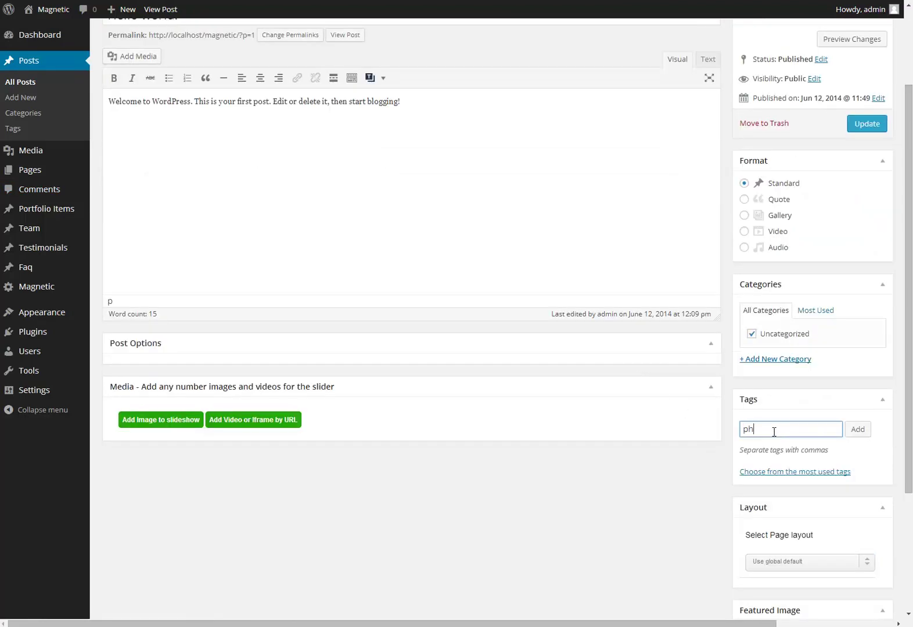
pyautogui.press('Return')
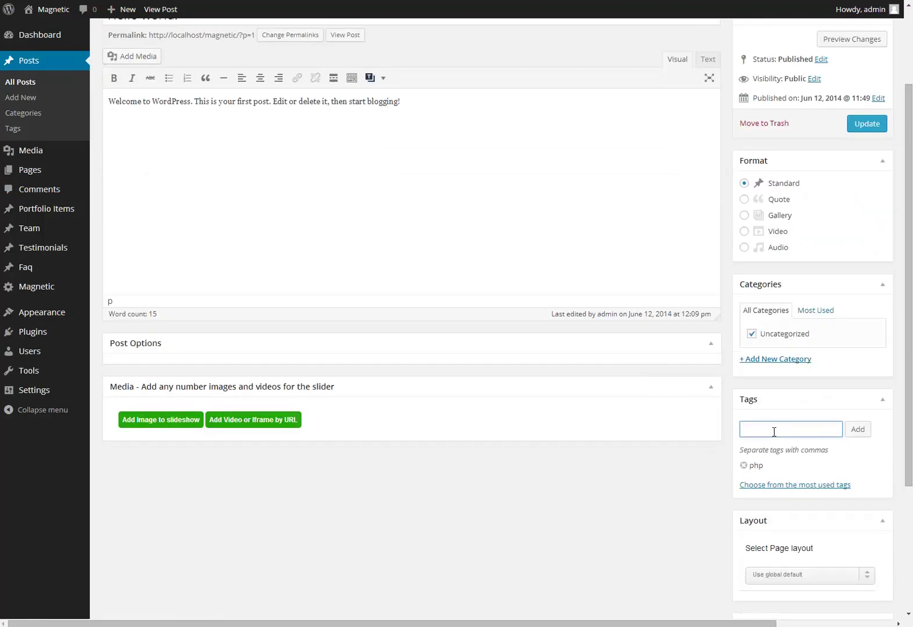
pyautogui.write('web')
pyautogui.press('Return')
pyautogui.press('Return')
pyautogui.write('video')
pyautogui.press('Return')
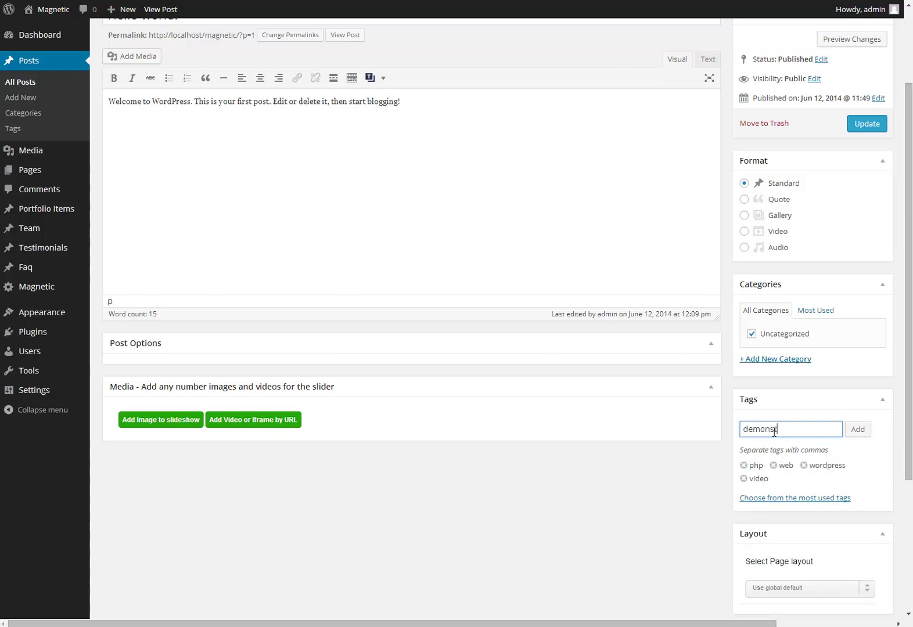
# - Add the tags "demonstration" and "dummy data" to the post and update it
pyautogui.write('demonstration')
pyautogui.press('Return')
pyautogui.write('dummy data')
pyautogui.press('Return')
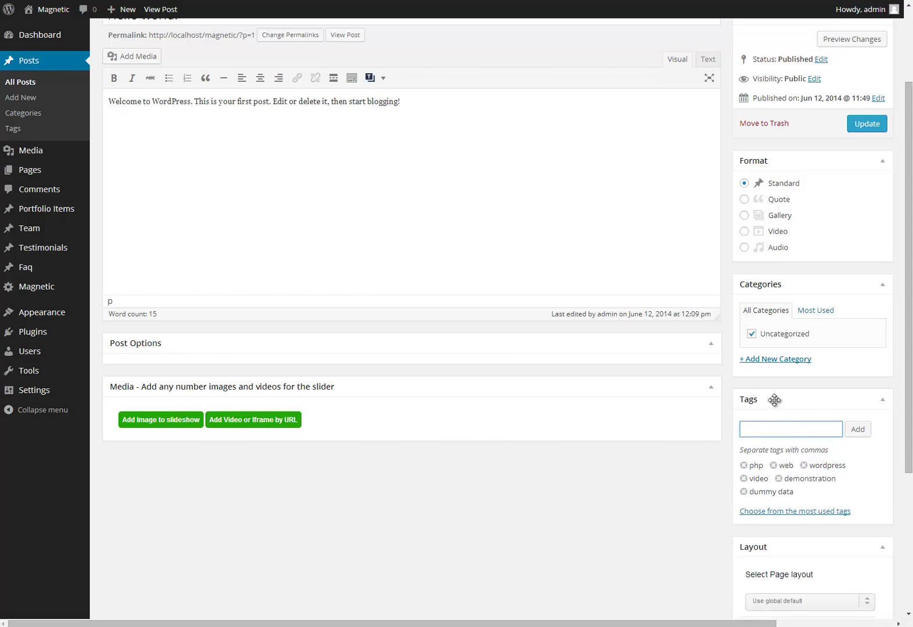
pyautogui.scroll(2, 775, 407)
pyautogui.click(867, 238)
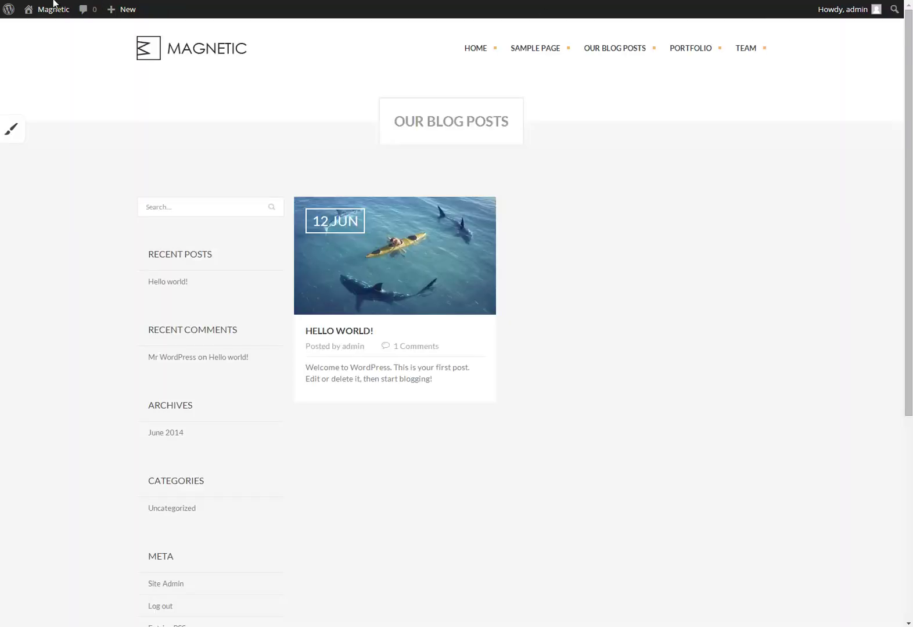
# - Reload the live Magnetic home page and examine the Tags Cloud widget in its footer
pyautogui.click(54, 6)
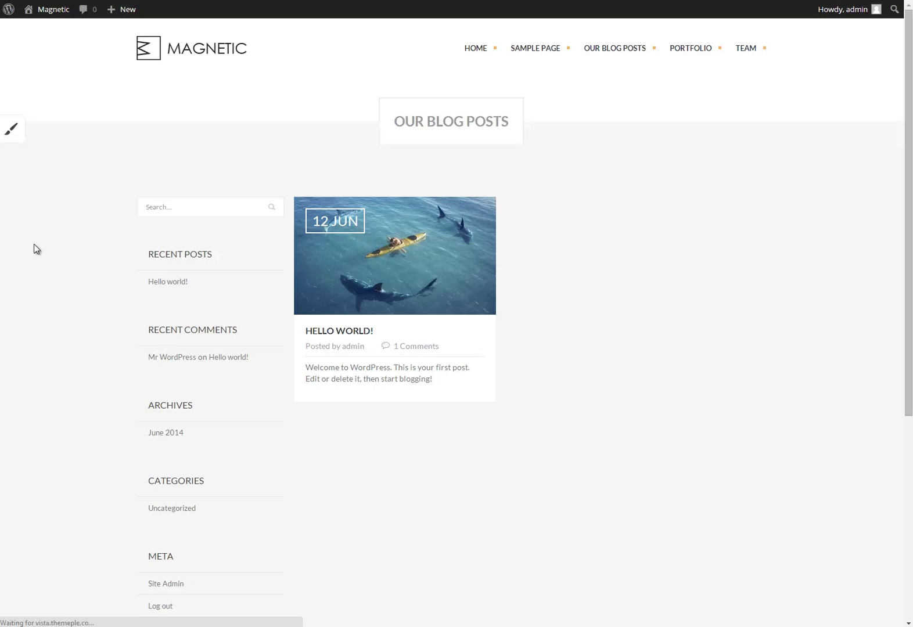
pyautogui.scroll(-5, 34, 245)
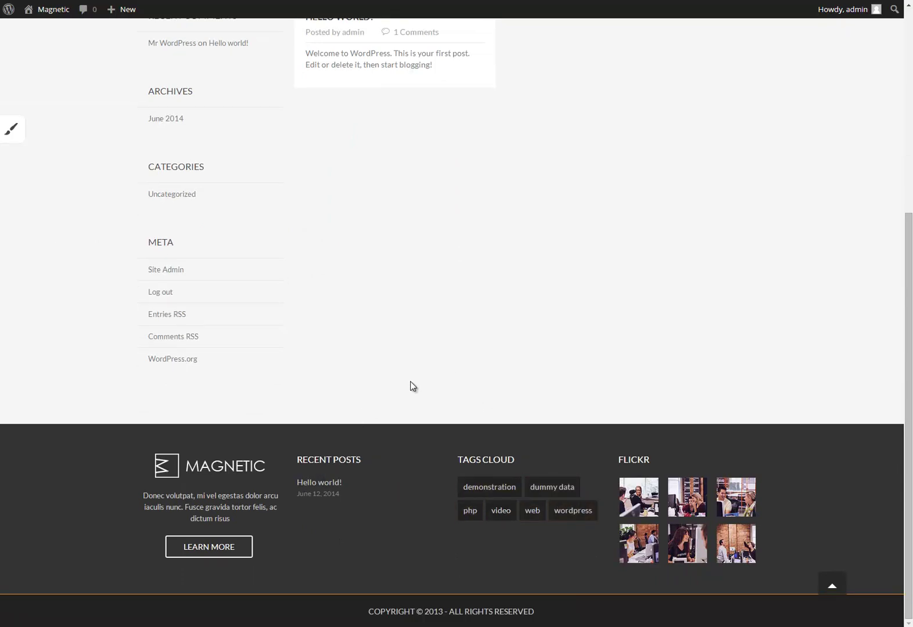
pyautogui.scroll(5, 760, 288)
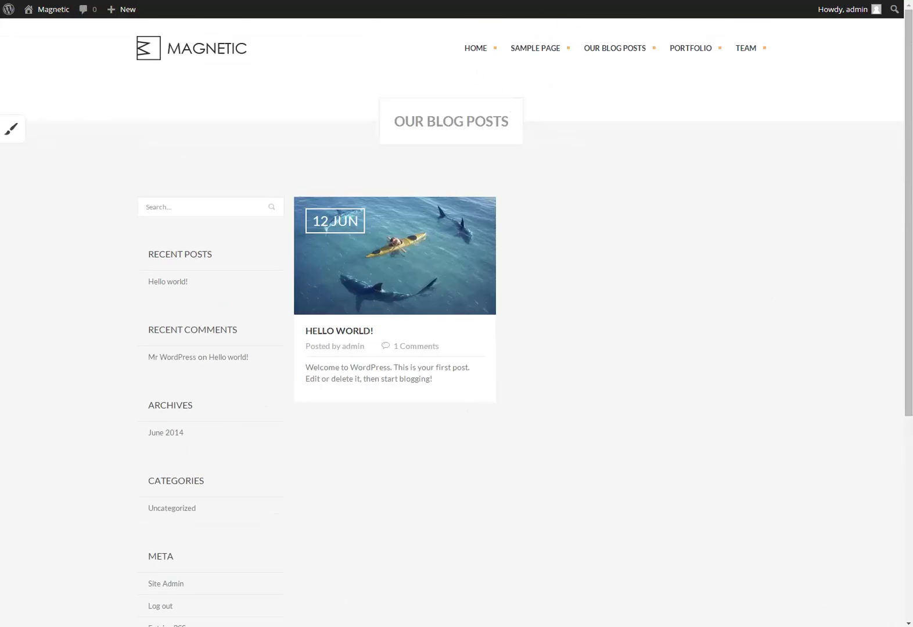
pyautogui.scroll(-3, 406, 393)
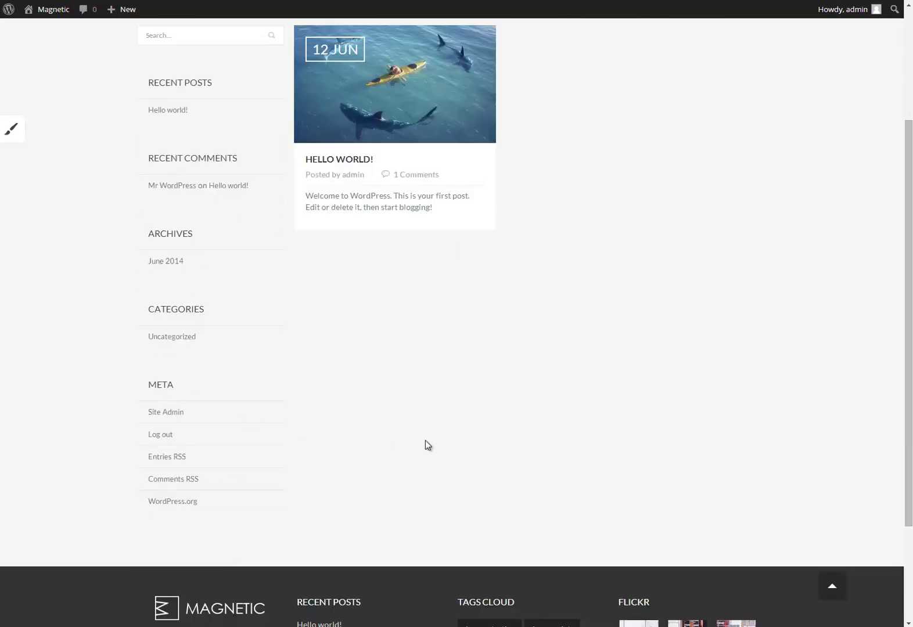
pyautogui.scroll(-3, 424, 443)
pyautogui.scroll(4, 422, 442)
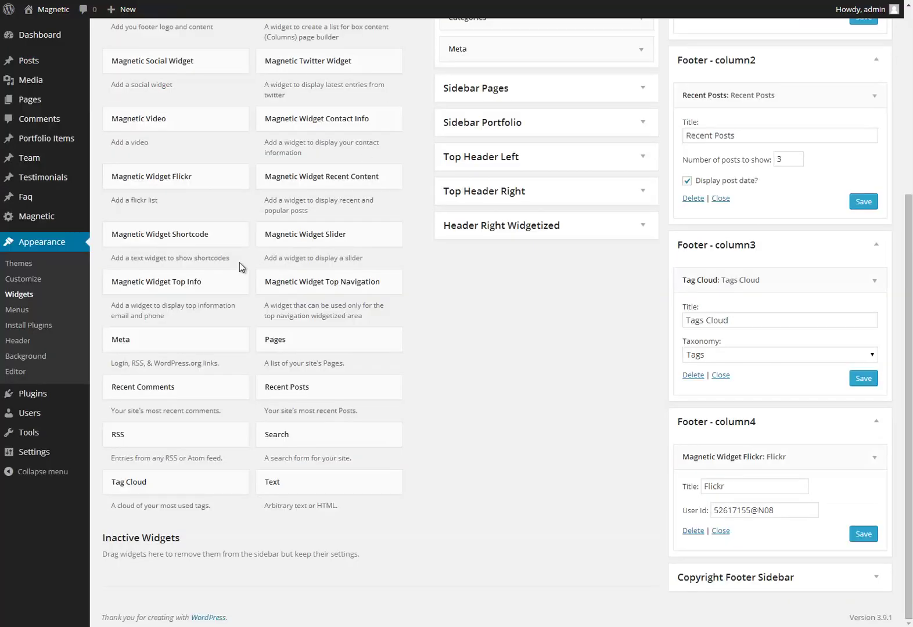
# - Create an individual sidebar for the "Our Blog Posts" page in the Magnetic theme's sidebar options and save the data
pyautogui.scroll(5, 243, 268)
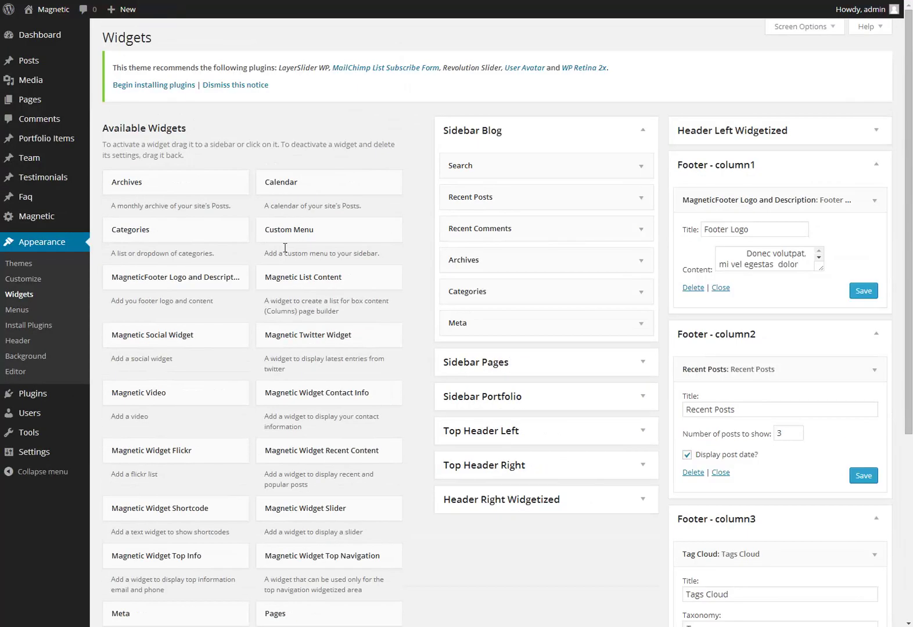
pyautogui.moveTo(475, 196); pyautogui.dragTo(480, 164)
pyautogui.click(53, 217)
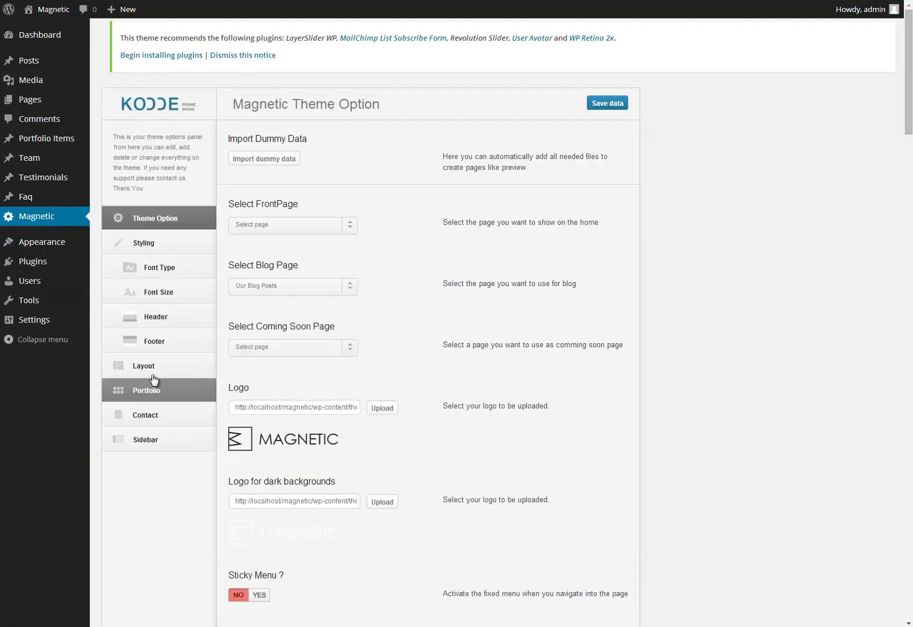
pyautogui.click(149, 440)
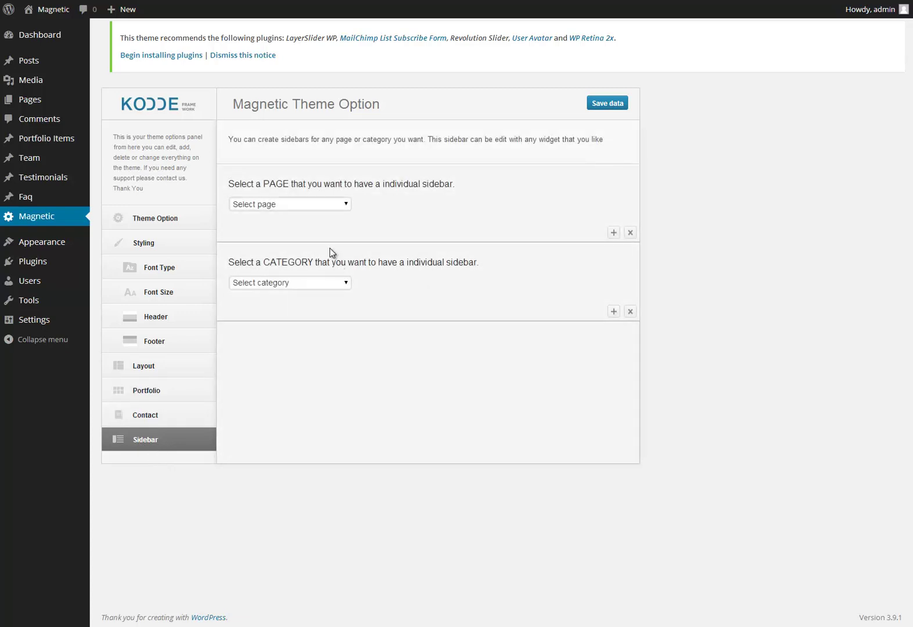
pyautogui.click(273, 205)
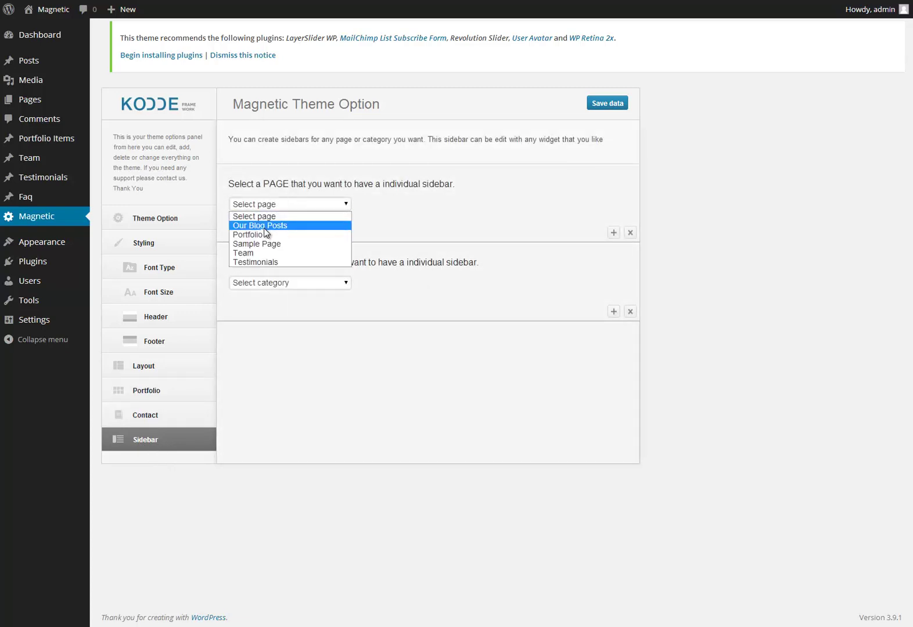
pyautogui.click(264, 227)
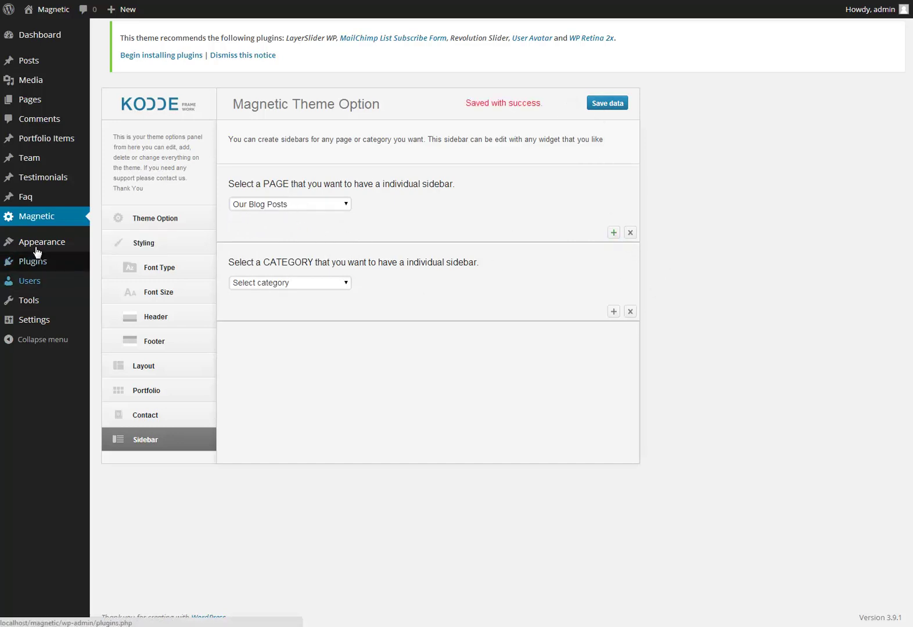
# - On the Widgets page, move the Search and Recent Posts widgets from Sidebar Blog into the "Page: Our Blog Posts" area
pyautogui.moveTo(35, 244)
pyautogui.click(111, 274)
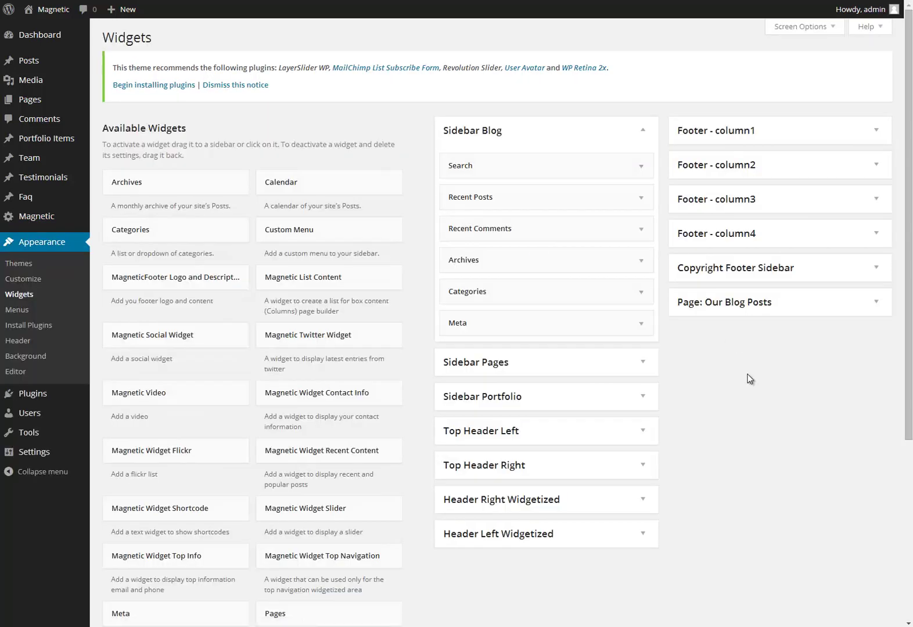
pyautogui.click(876, 304)
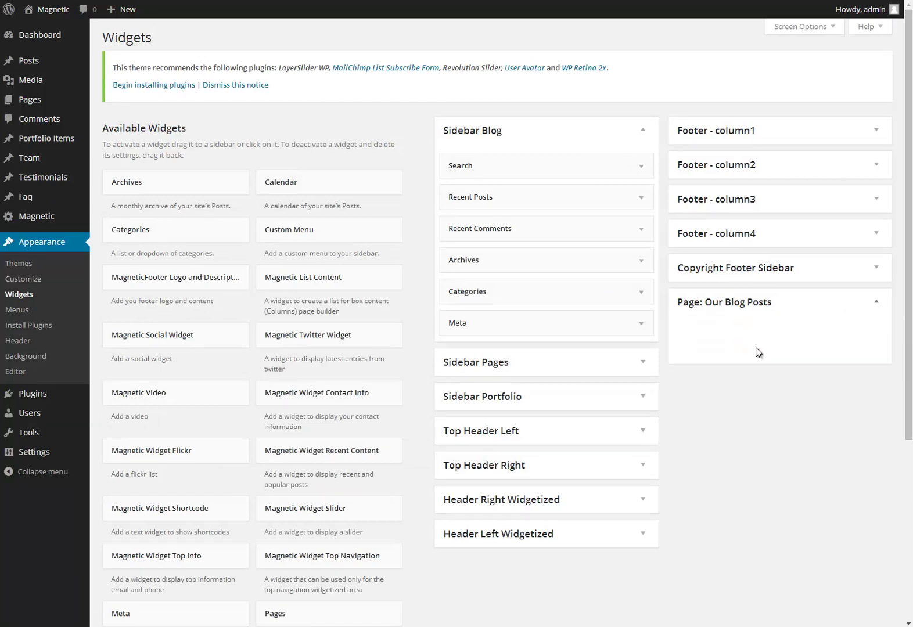
pyautogui.moveTo(494, 168); pyautogui.dragTo(736, 335)
pyautogui.moveTo(486, 166); pyautogui.dragTo(723, 370)
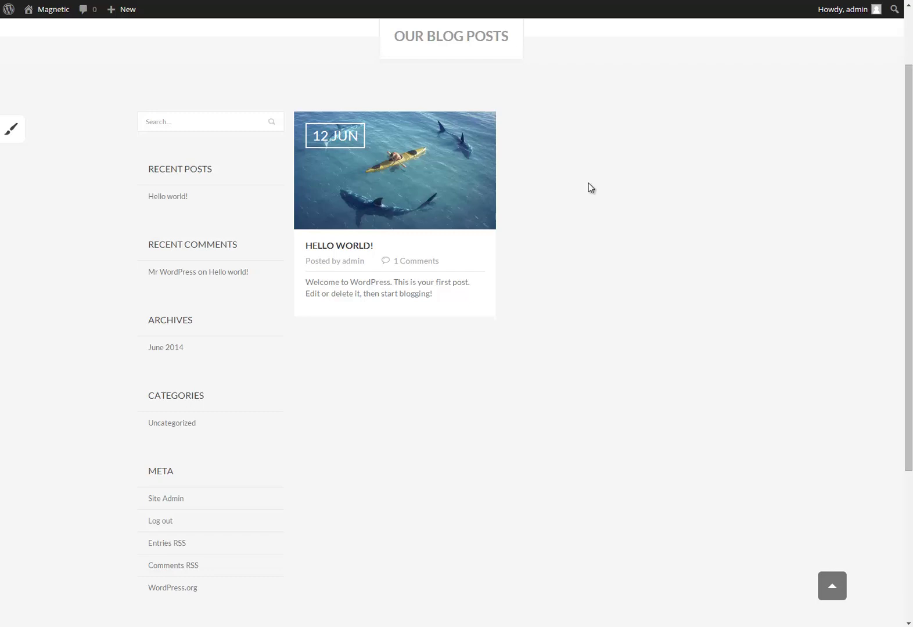
# - Visit the Our Blog Posts page on the live site and examine the widgets in its sidebar
pyautogui.scroll(2, 588, 187)
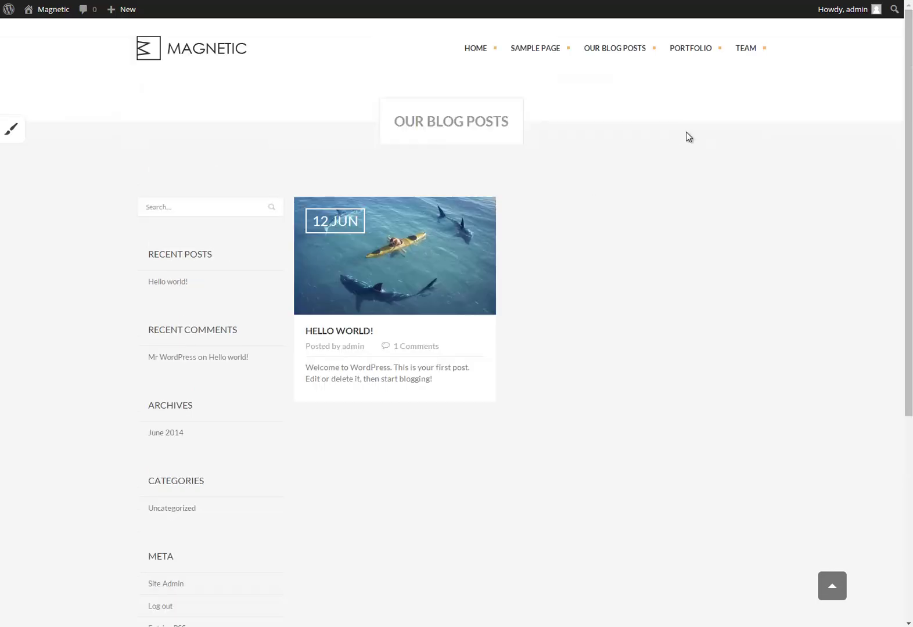
pyautogui.click(610, 50)
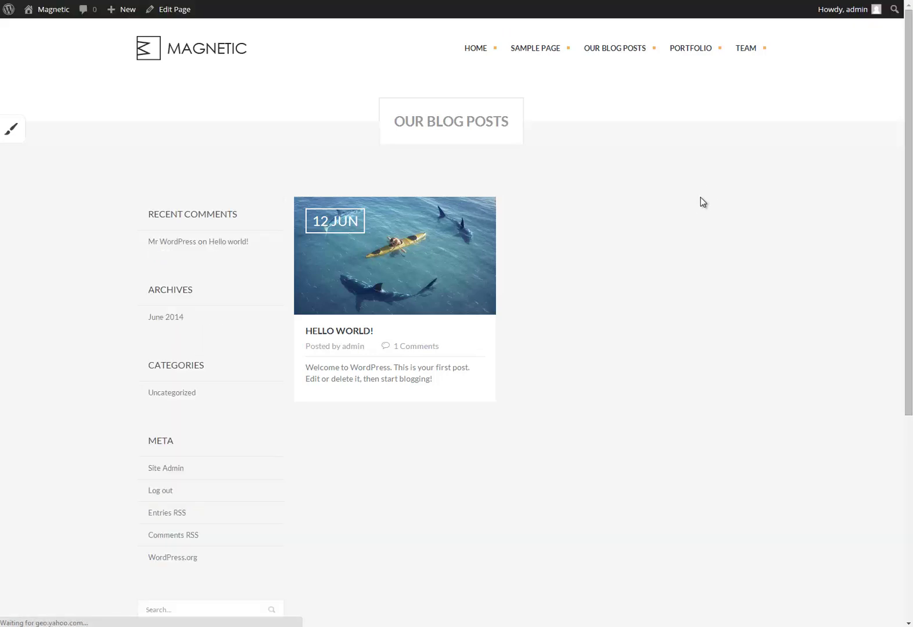
pyautogui.scroll(-2, 699, 201)
pyautogui.scroll(-3, 698, 201)
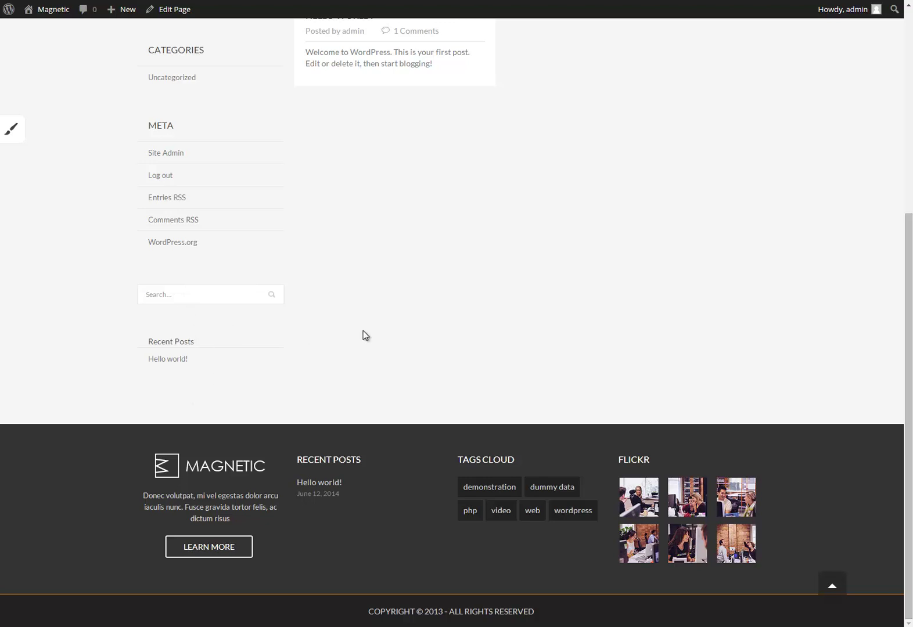
pyautogui.scroll(3, 489, 325)
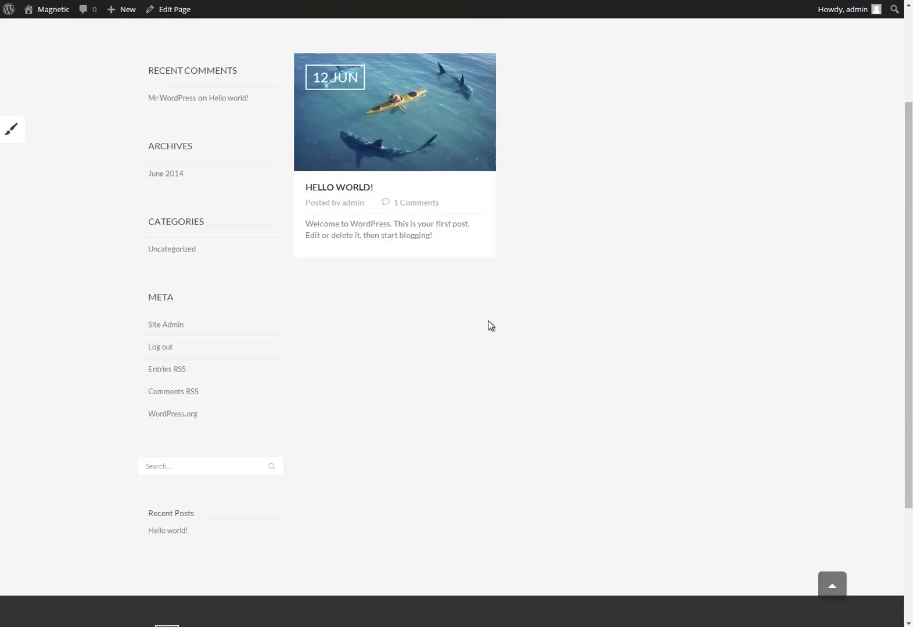
pyautogui.scroll(2, 489, 325)
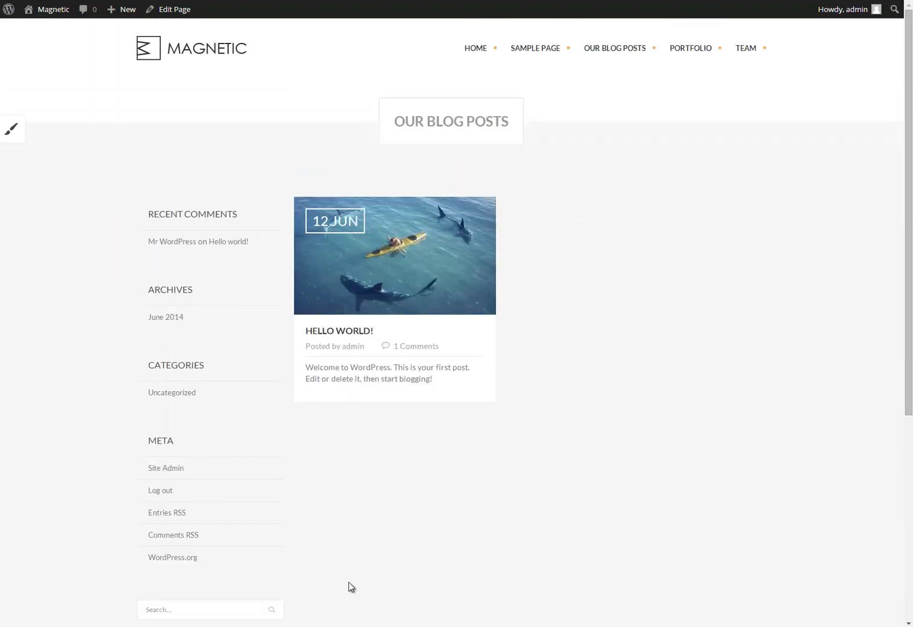